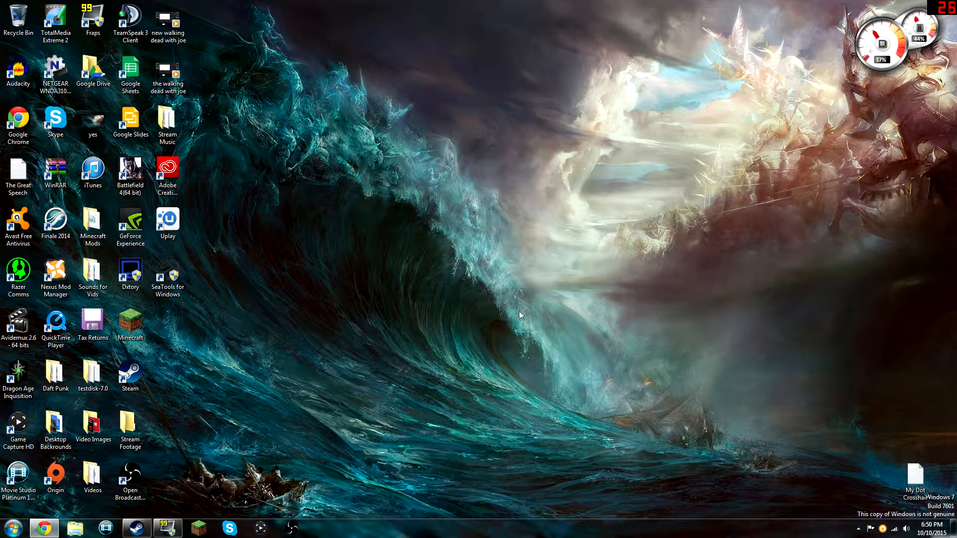
Launch Movie Studio Platinum and open the recent project rpm network requirements, leaving all its missing files offline
left_click(113, 530)
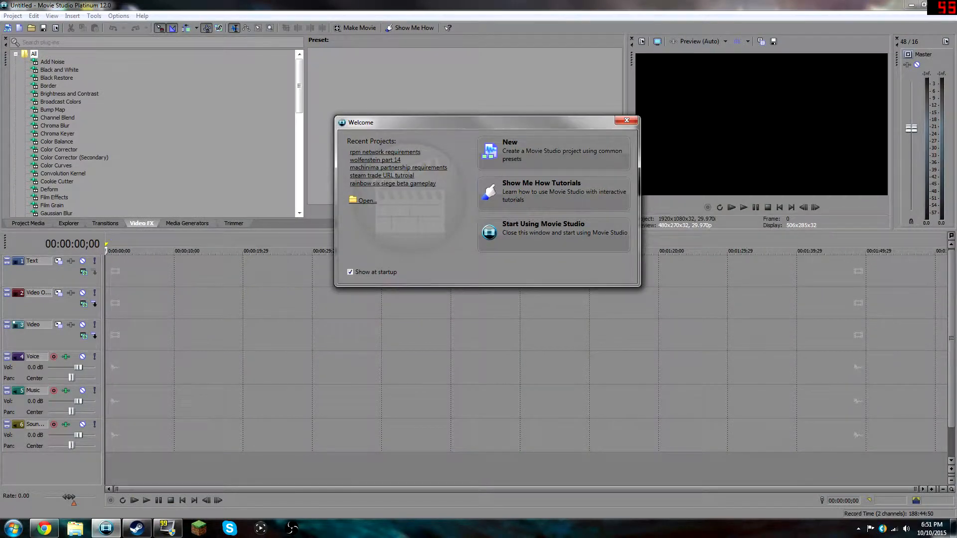
left_click(410, 155)
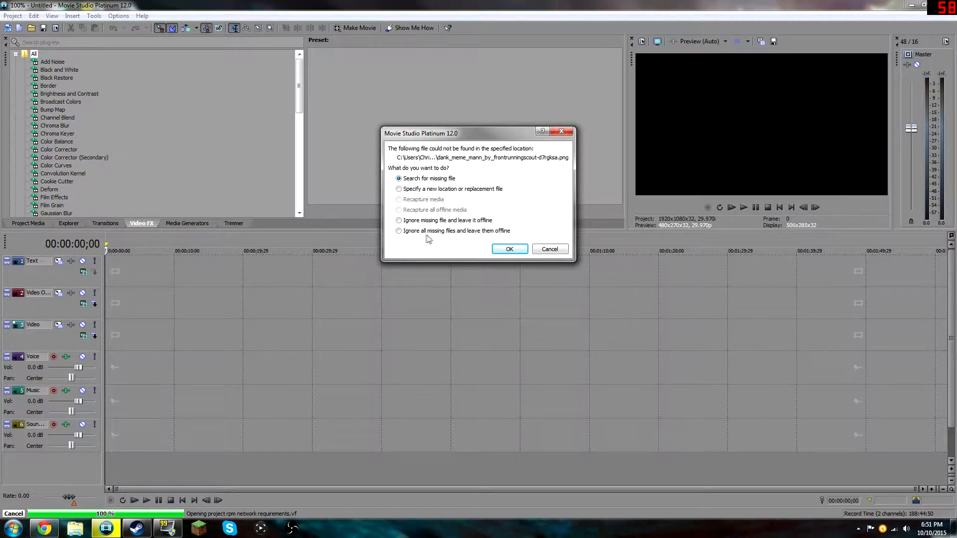
left_click(506, 251)
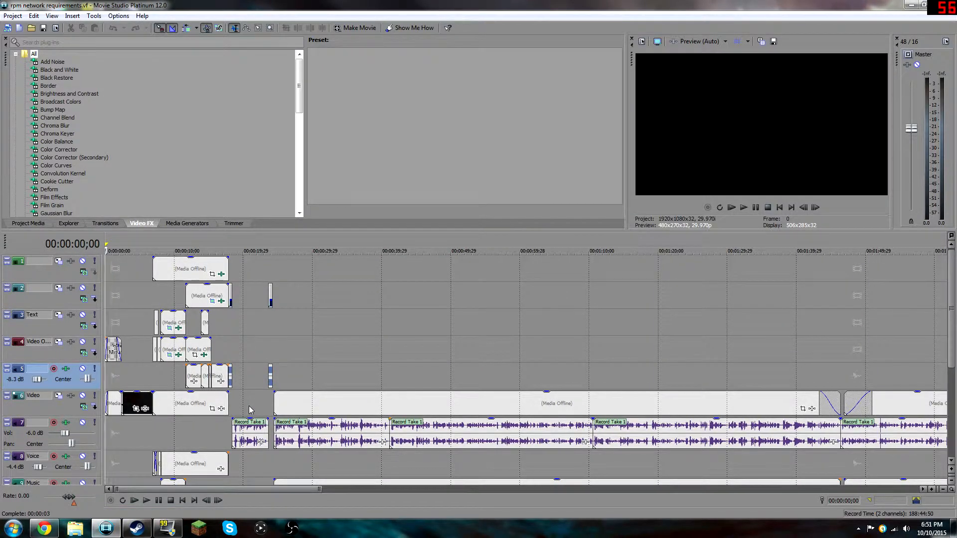
scroll(250, 410, "down", 2)
scroll(252, 404, "up", 5)
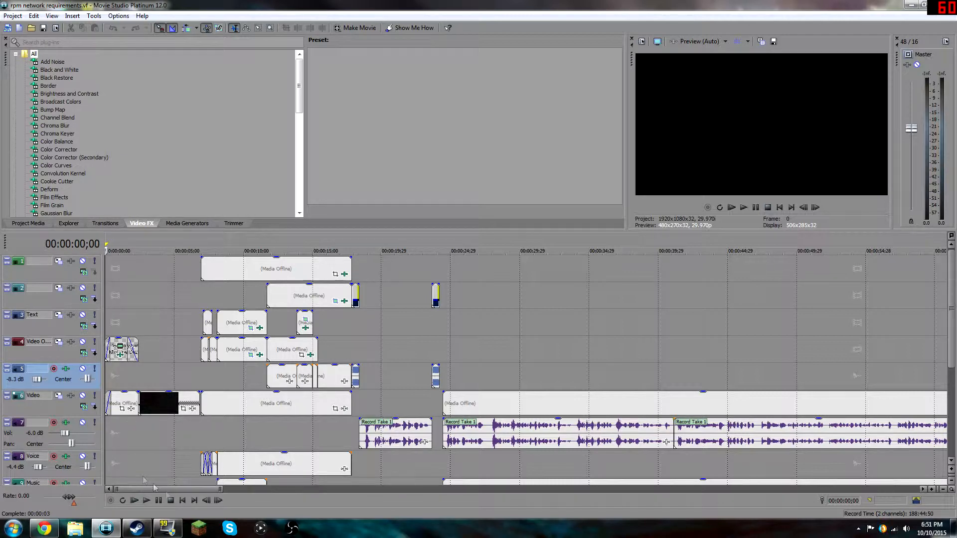
mouse_move(949, 282)
left_mouse_down()
mouse_move(949, 346)
mouse_move(953, 252)
mouse_move(954, 378)
mouse_move(954, 267)
left_mouse_up()
Create a new unnamed project with the AVCHD 1920x1080-60i template and stereo audio
left_click(13, 16)
left_click(23, 27)
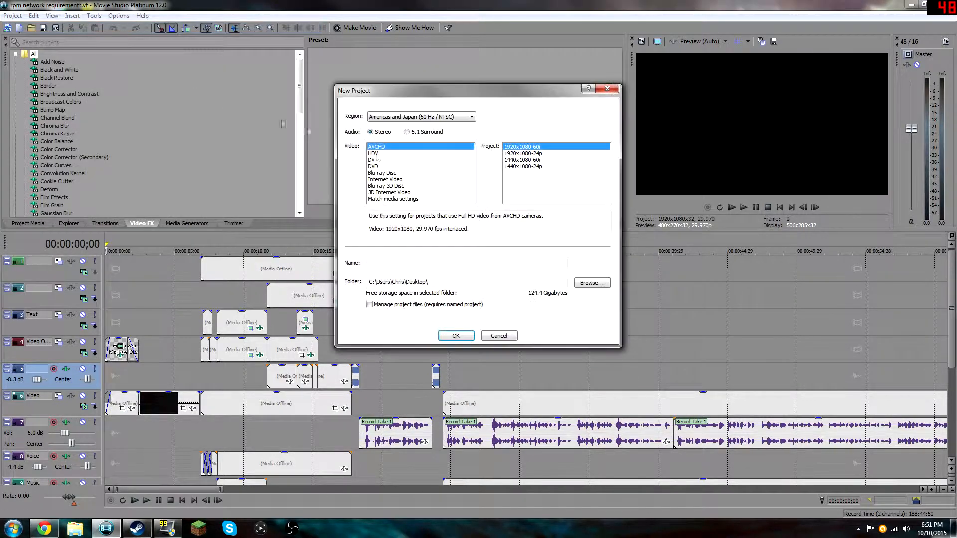
left_click(455, 336)
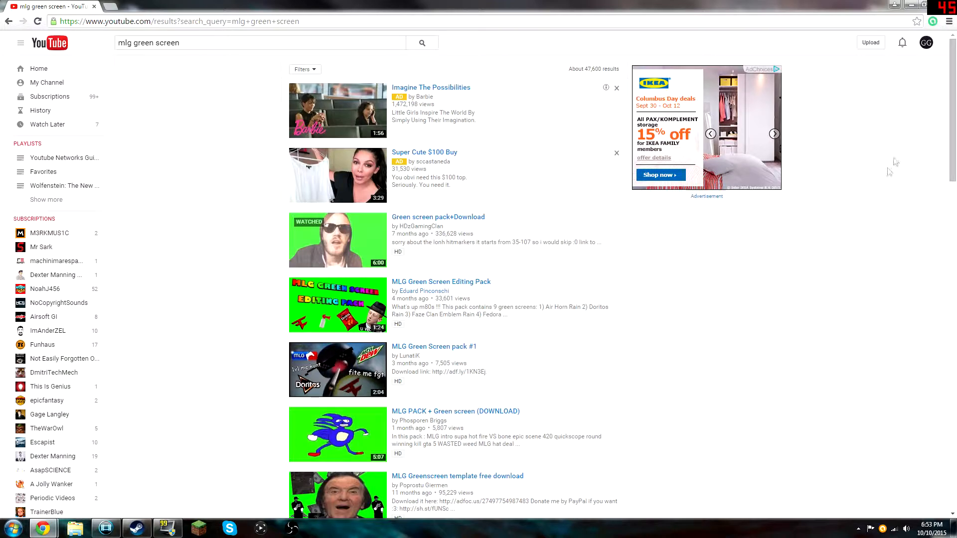
left_click_drag(952, 91, 954, 421)
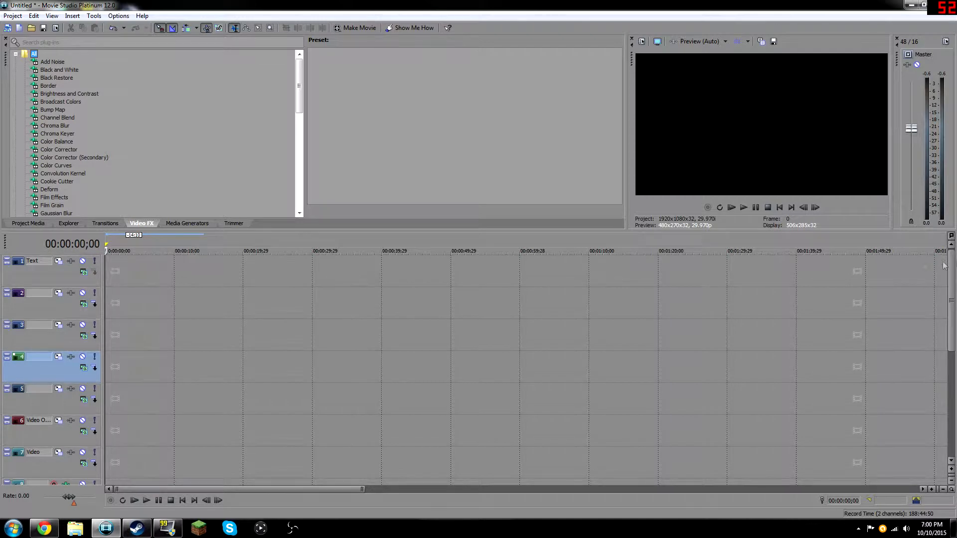
left_click_drag(951, 273, 952, 373)
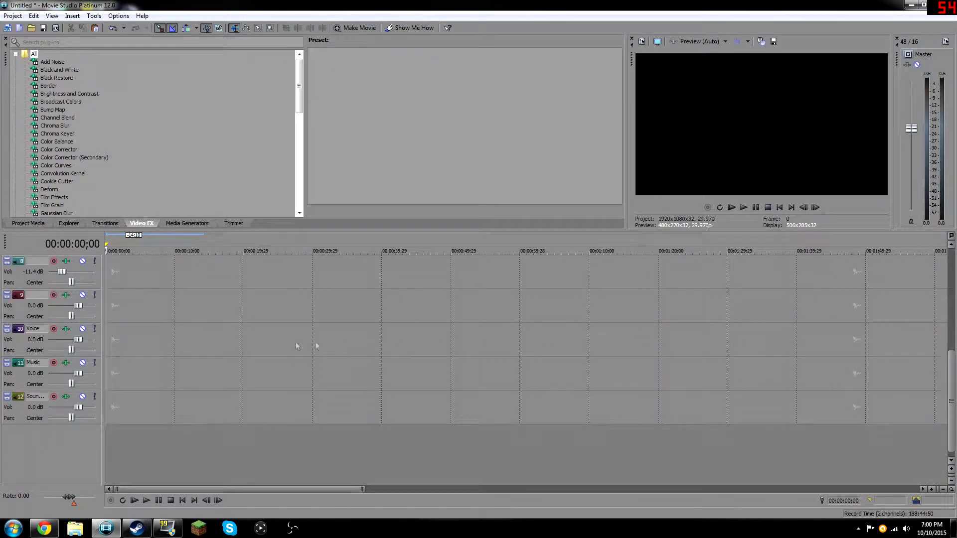
scroll(39, 288, "up", 5)
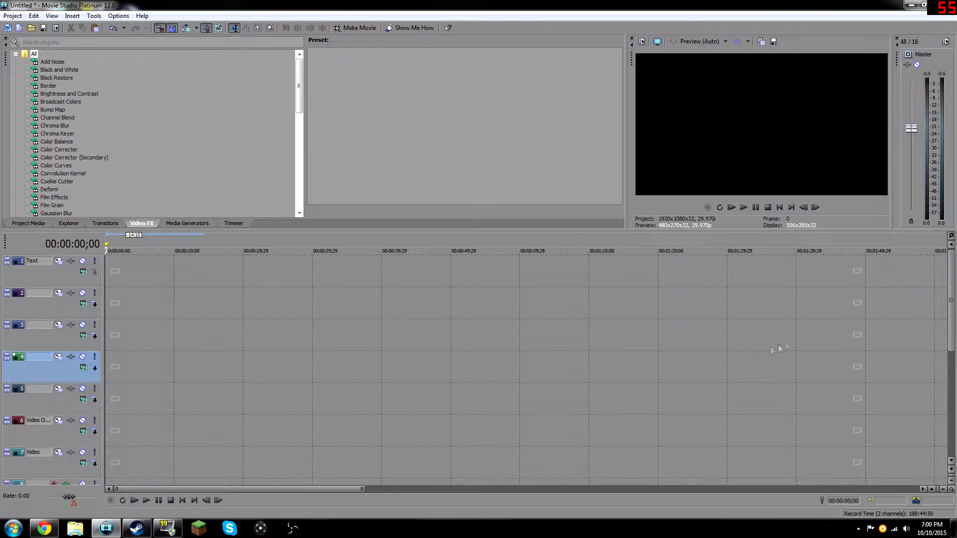
left_click_drag(951, 286, 952, 316)
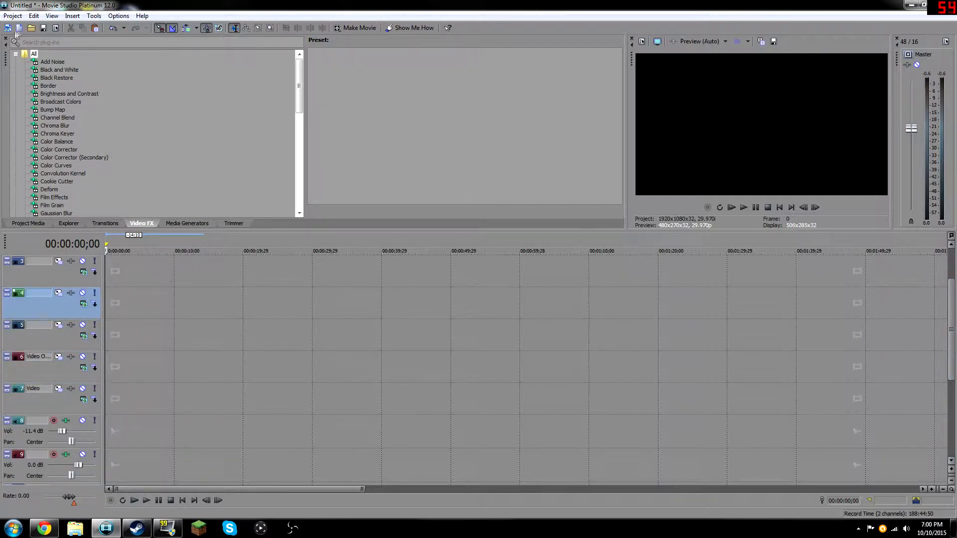
Add the dank_meme_mann image from the desktop's Video Images folder to the Video track and extend its end to 00:00:14;09
left_click(31, 28)
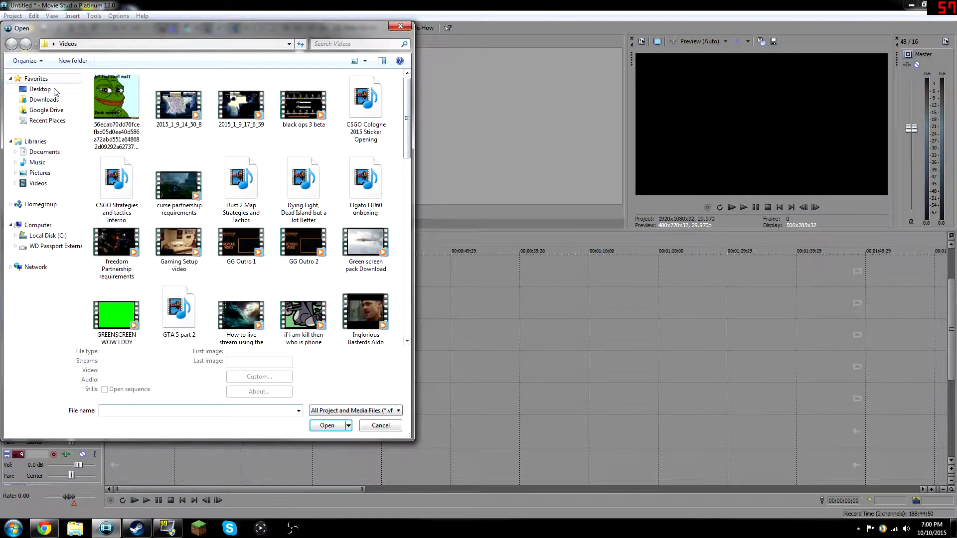
left_click(40, 89)
left_click_drag(408, 122, 408, 148)
double_click(236, 227)
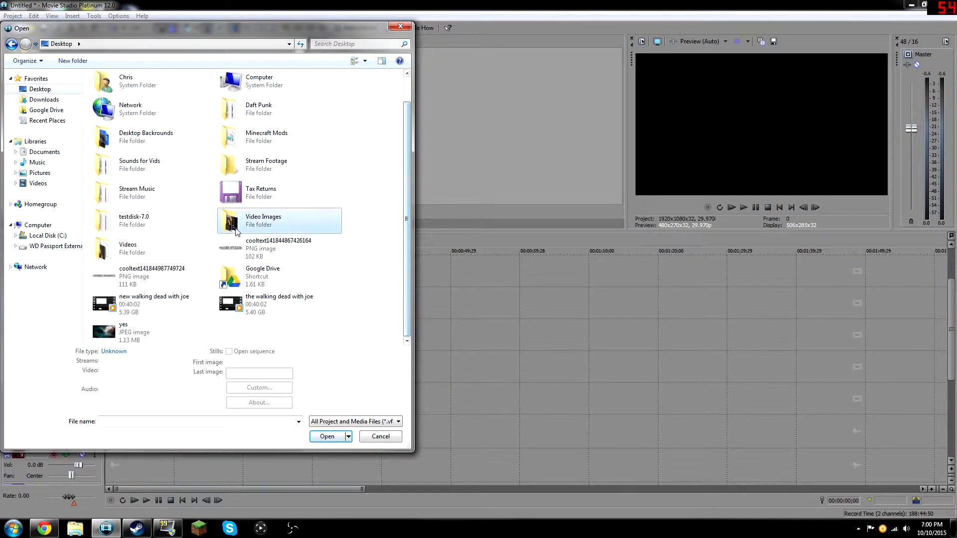
scroll(410, 118, "down", 2)
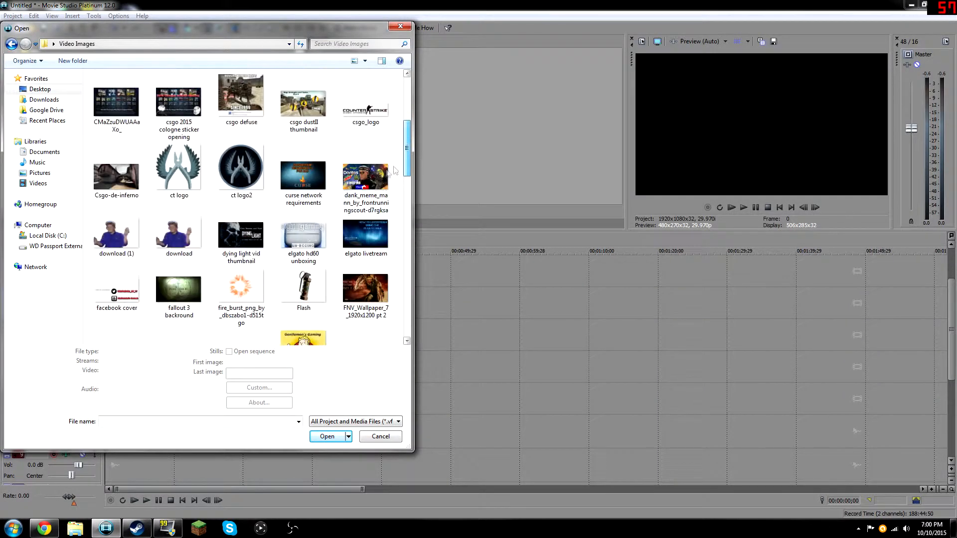
double_click(378, 175)
left_click_drag(148, 301, 303, 404)
left_click(302, 369)
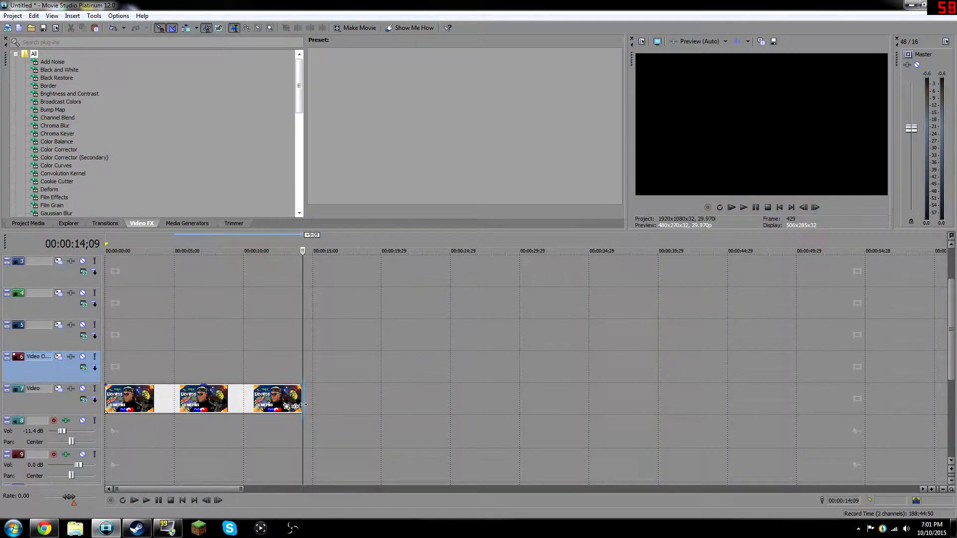
Add the Green screen pack Download video from the desktop's Videos folder above the image track and shift it to start at about 00:00:22;01
left_click(31, 27)
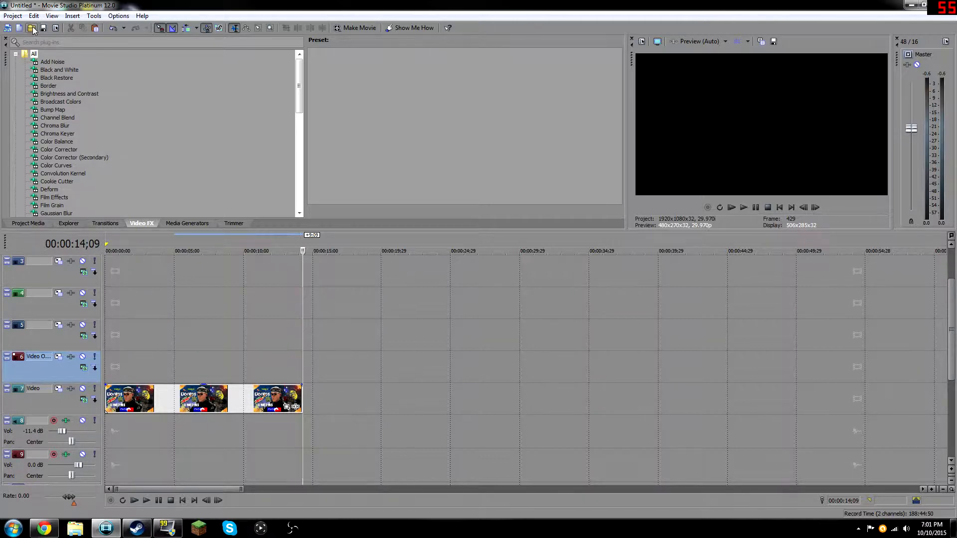
left_click(39, 89)
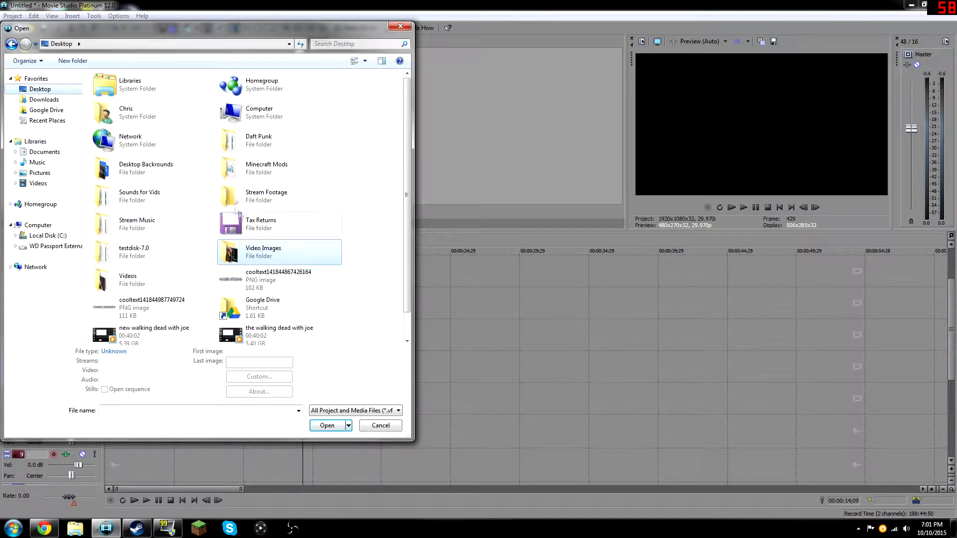
double_click(103, 279)
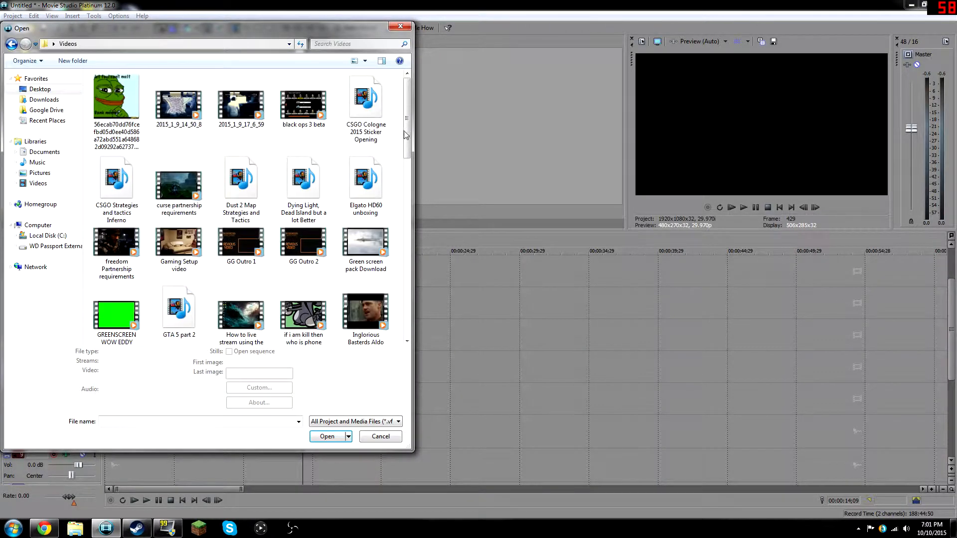
double_click(365, 244)
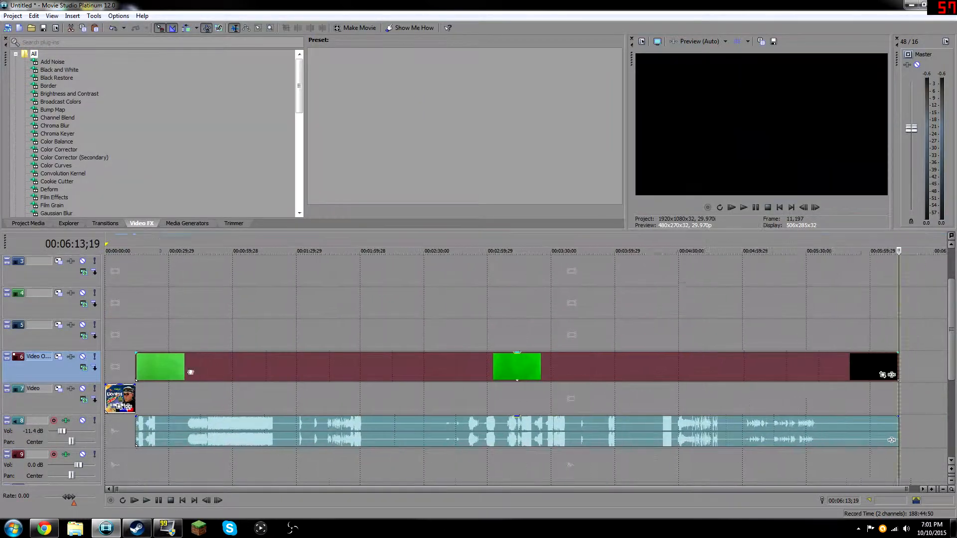
left_click_drag(186, 372, 202, 372)
left_click(150, 330)
scroll(194, 387, "up", 3)
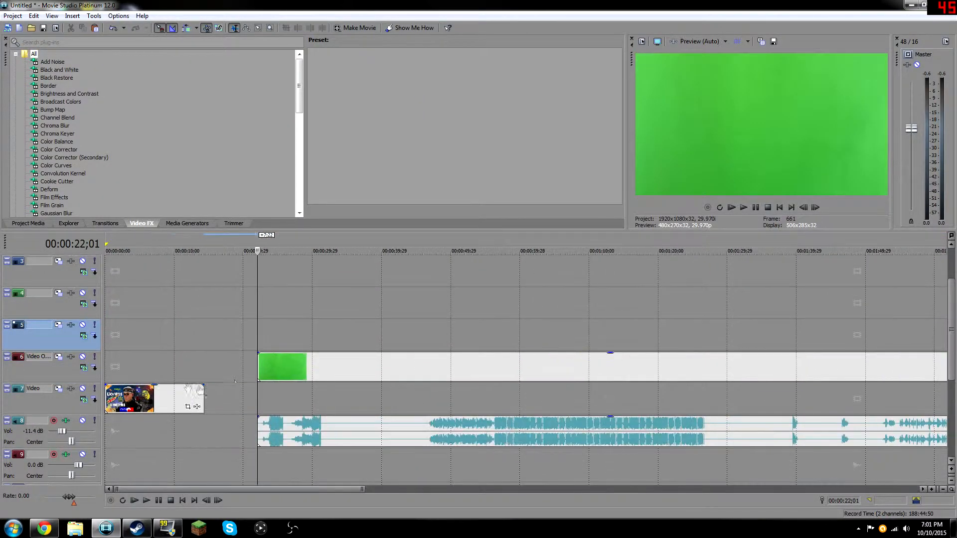
Trim the start of the green screen video to 00:00:43;06 and split it at 00:00:46;22, isolating the Squidward segment
left_click_drag(257, 330, 403, 360)
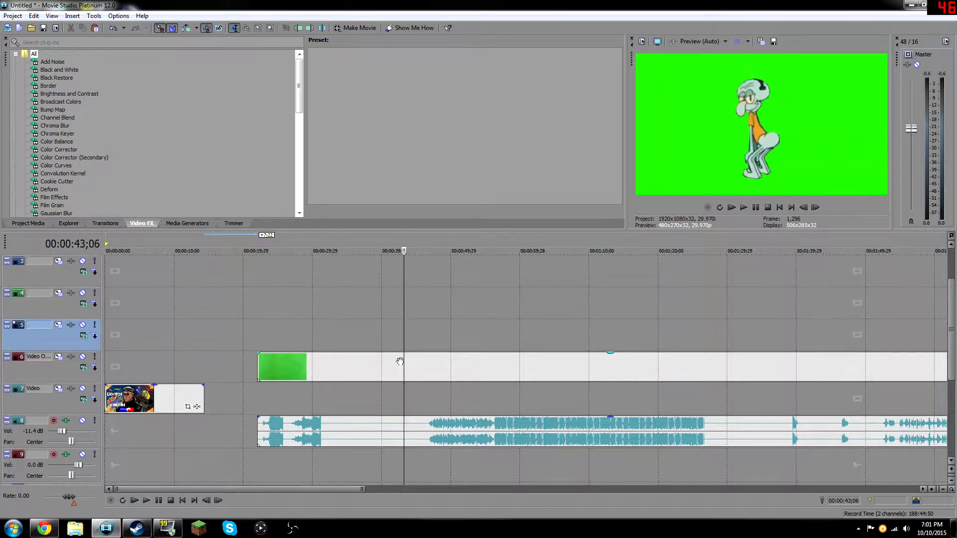
right_click(399, 361)
left_click(438, 218)
left_click_drag(407, 342, 427, 349)
right_click(426, 363)
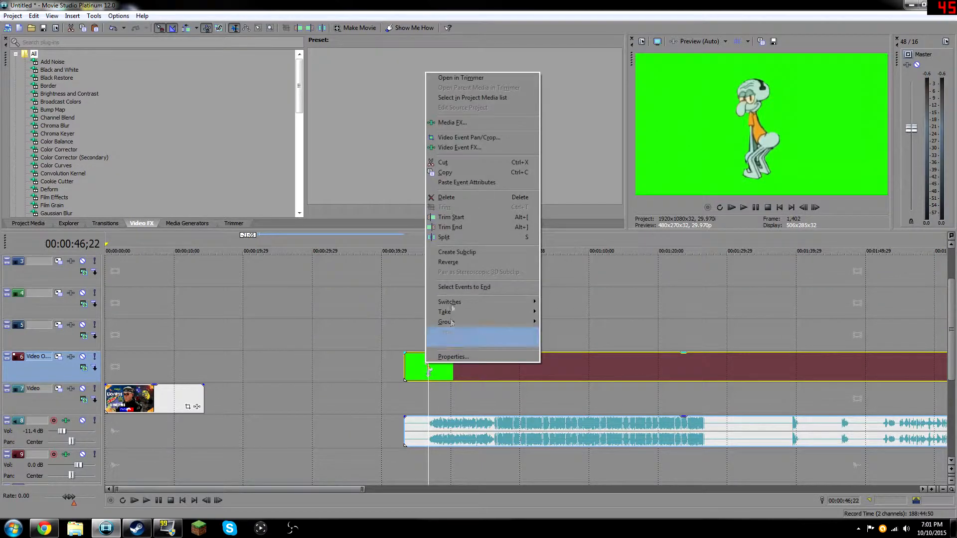
left_click(450, 237)
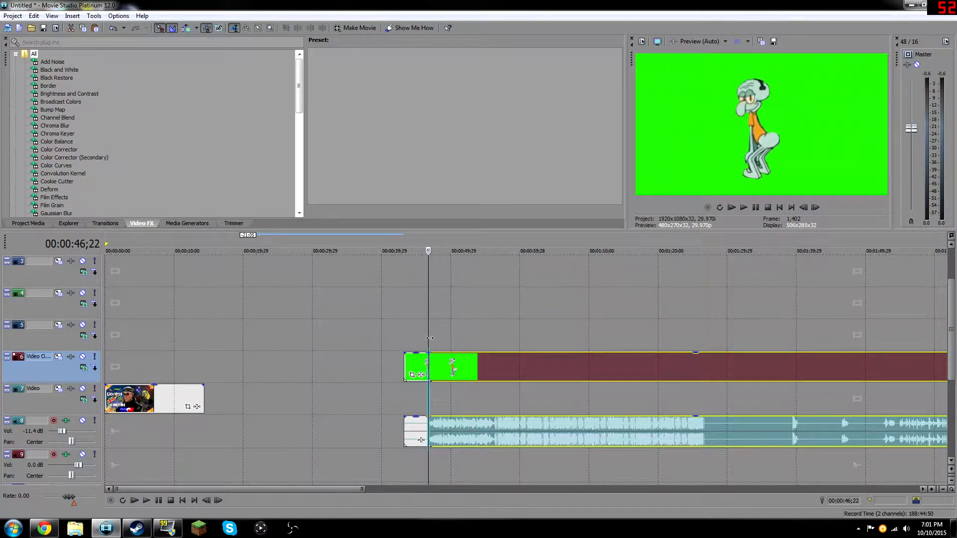
Split the green screen video shortly after the Squidward segment and again at 00:00:56;07, isolating the dancing man in black
left_click(432, 338)
right_click(438, 367)
left_click(457, 240)
left_click_drag(431, 339, 494, 346)
right_click(485, 360)
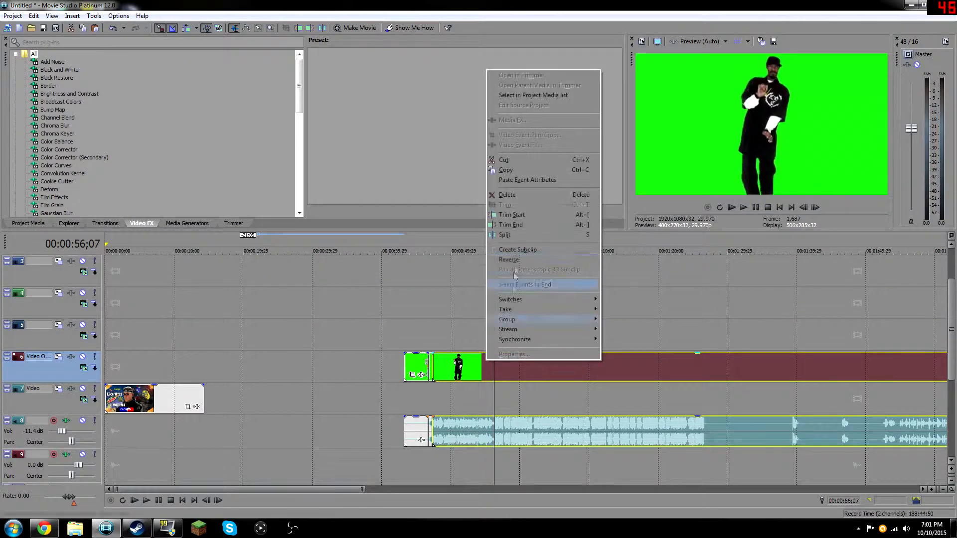
left_click(514, 238)
Delete the leftover sliver between the Squidward and dancing man segments, and move both segments earlier to just after the image clip
left_click_drag(275, 373, 244, 374)
right_click(430, 359)
left_click(463, 197)
left_click_drag(463, 369, 304, 374)
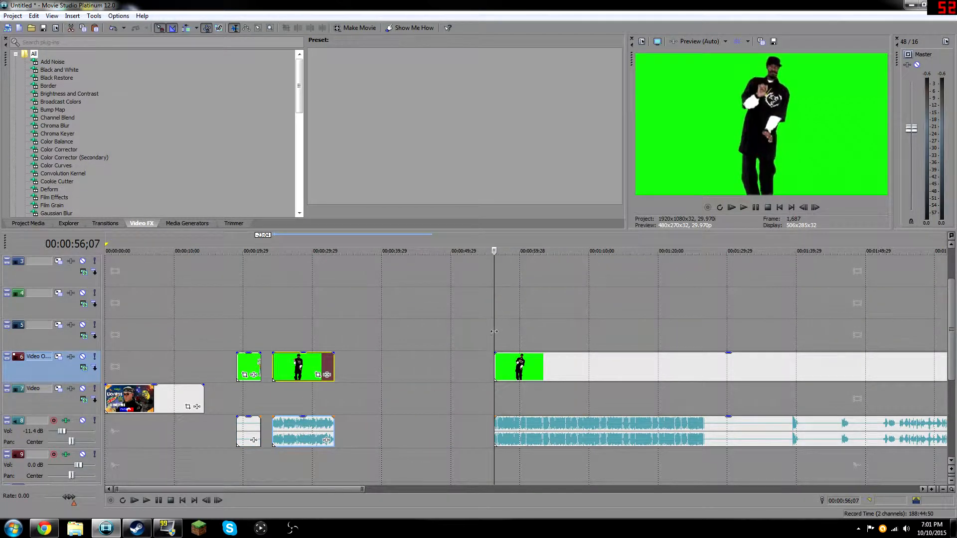
Trim the start of the remaining green screen video to 00:00:56;27
left_click(499, 369)
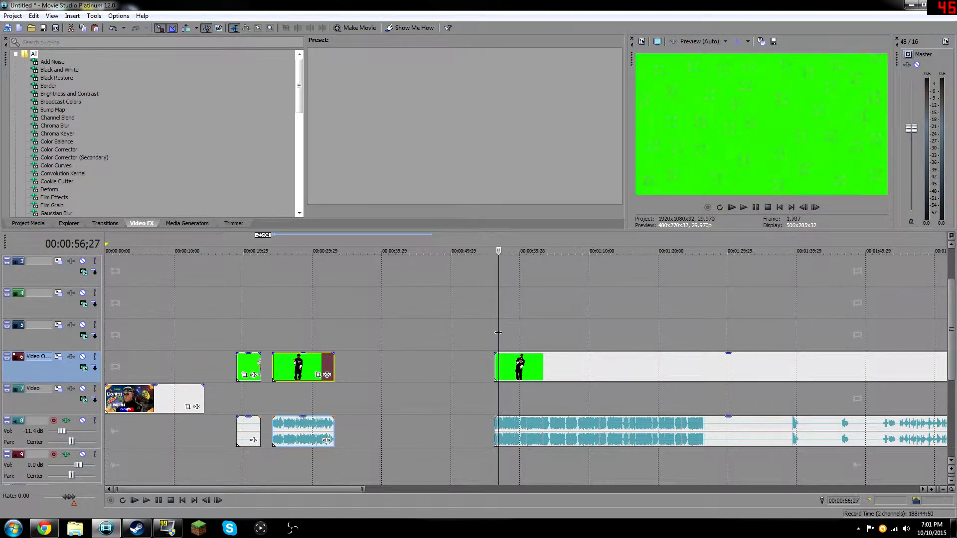
left_click(498, 368)
right_click(501, 368)
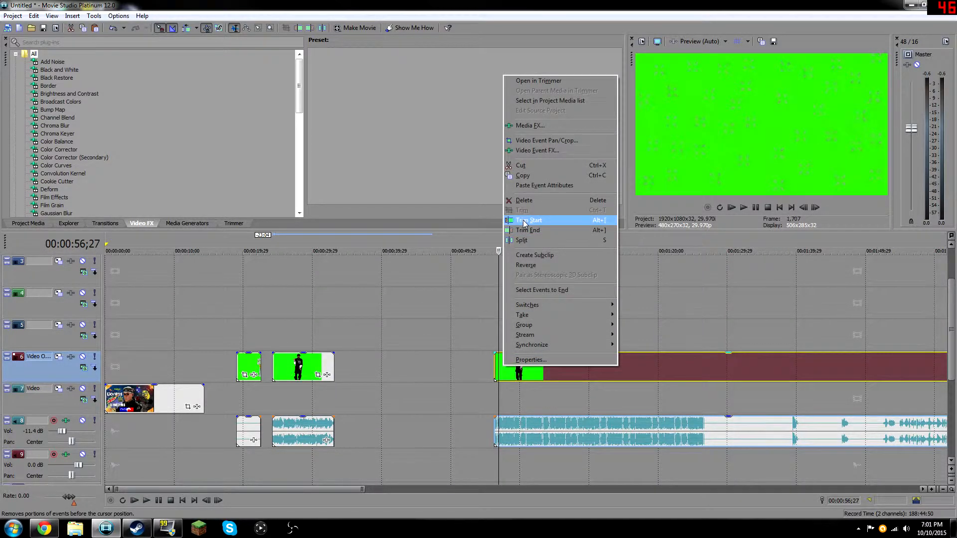
left_click(524, 220)
left_click_drag(500, 330, 502, 330)
left_click(500, 332)
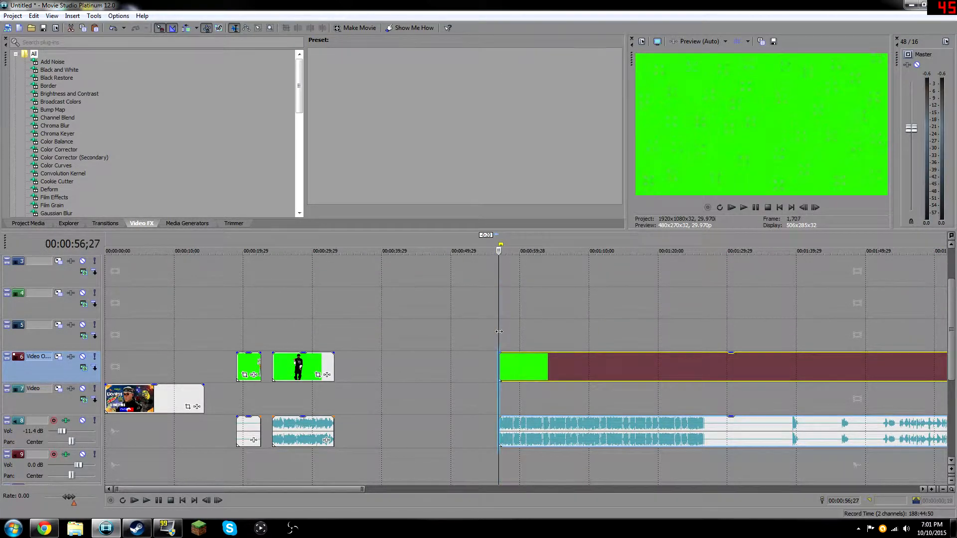
Split the remaining green screen video at 00:01:26;21 and move the separated segment earlier, just after the dancing man segment
left_click_drag(500, 332, 704, 356)
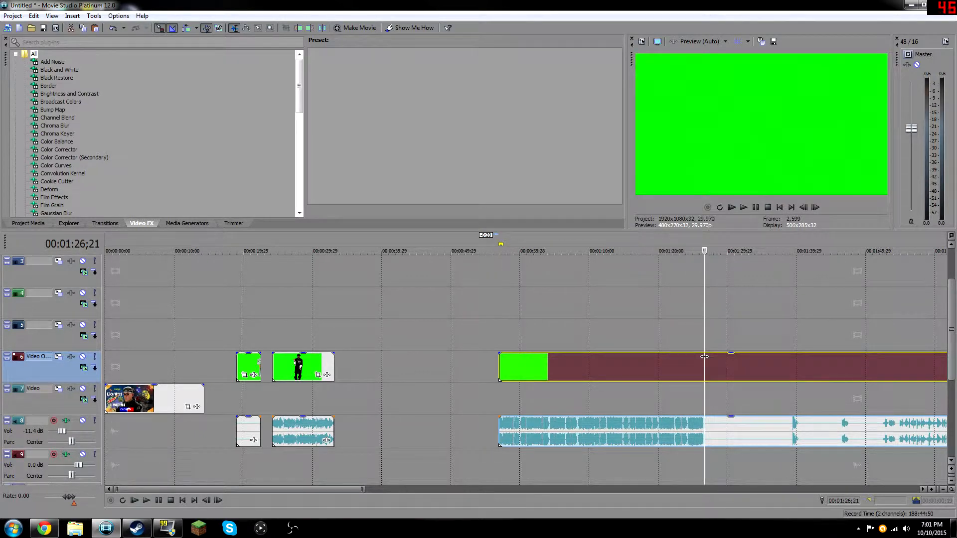
right_click(657, 369)
left_click(679, 244)
left_click_drag(663, 376, 514, 376)
Trim the last part of the green screen video to the missile segment, from 00:02:03;02 to 00:02:08;05
scroll(769, 340, "down", 3)
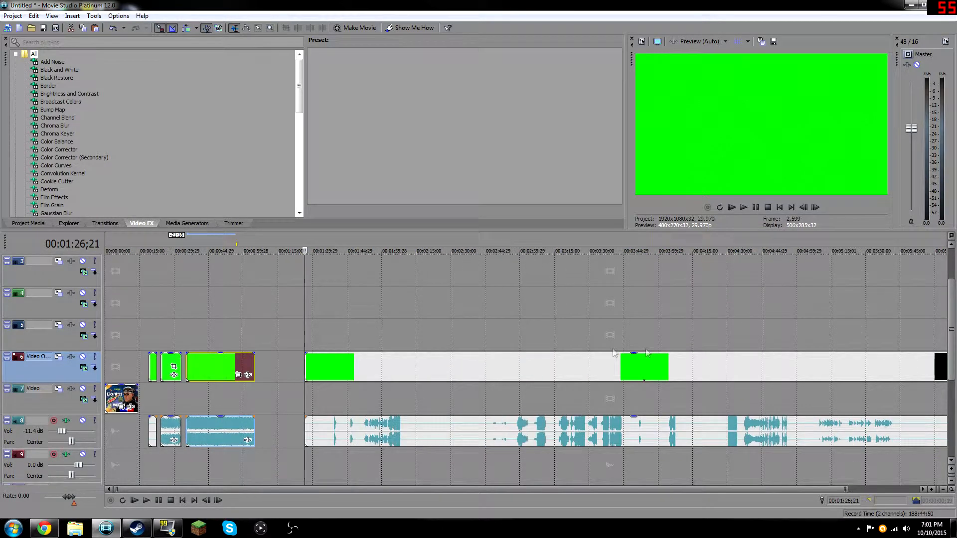
left_click_drag(302, 341, 389, 368)
scroll(385, 371, "up", 3)
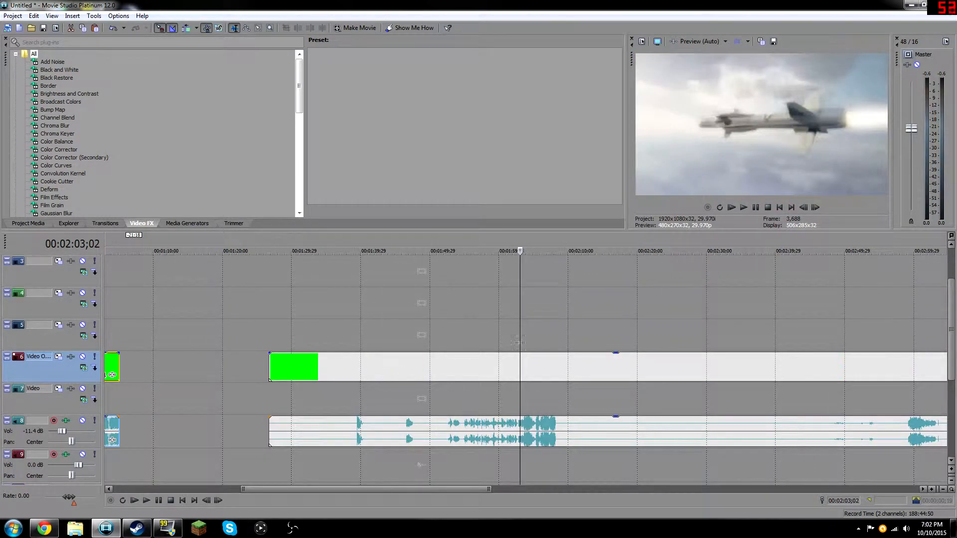
left_click_drag(518, 339, 556, 342)
right_click(509, 368)
left_click(535, 223)
left_click_drag(554, 342, 555, 366)
right_click(555, 366)
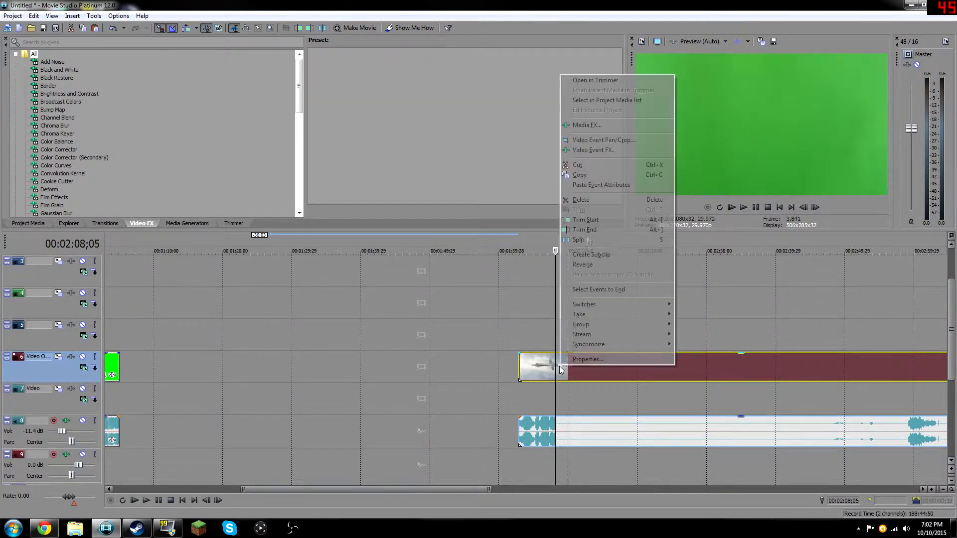
left_click(585, 229)
Move the missile segment earlier to just after the long green screen segment, and place the playhead on the image clip at 00:00:06;14
scroll(494, 324, "down", 5)
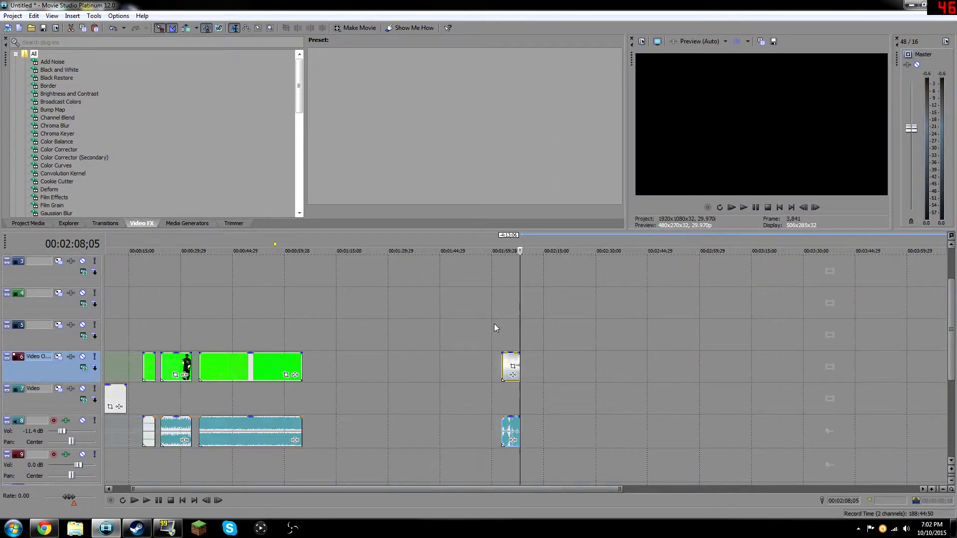
left_click_drag(374, 370, 253, 370)
left_click(120, 352)
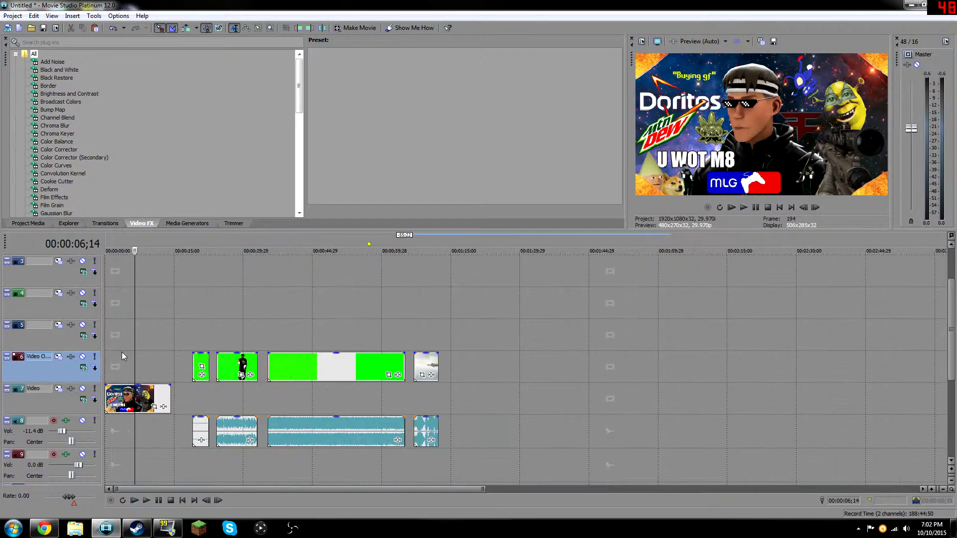
scroll(121, 352, "up", 5)
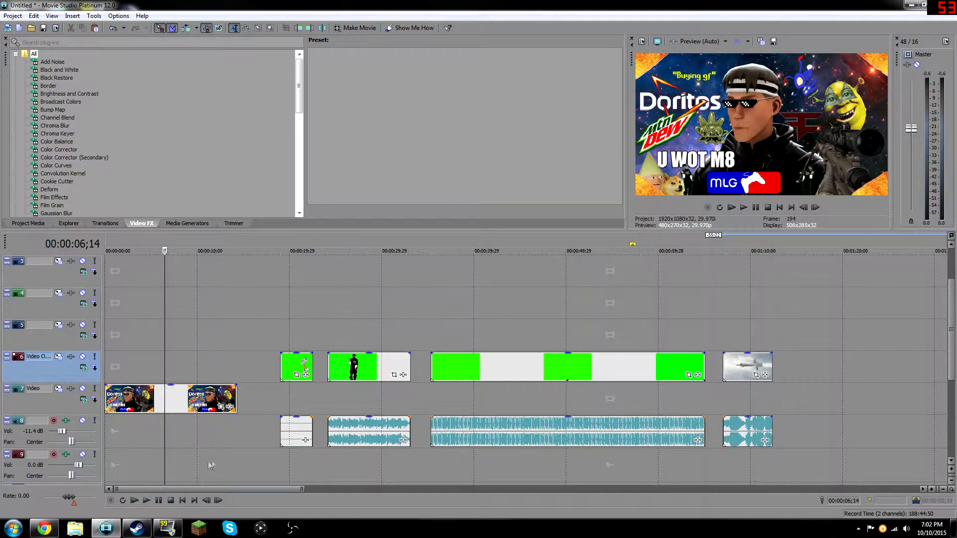
left_click_drag(157, 490, 135, 490)
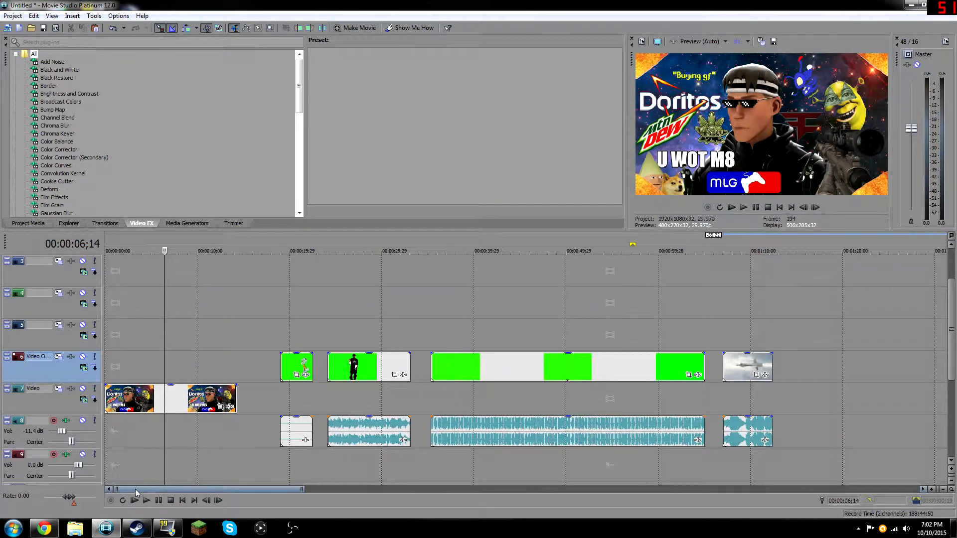
right_click(60, 369)
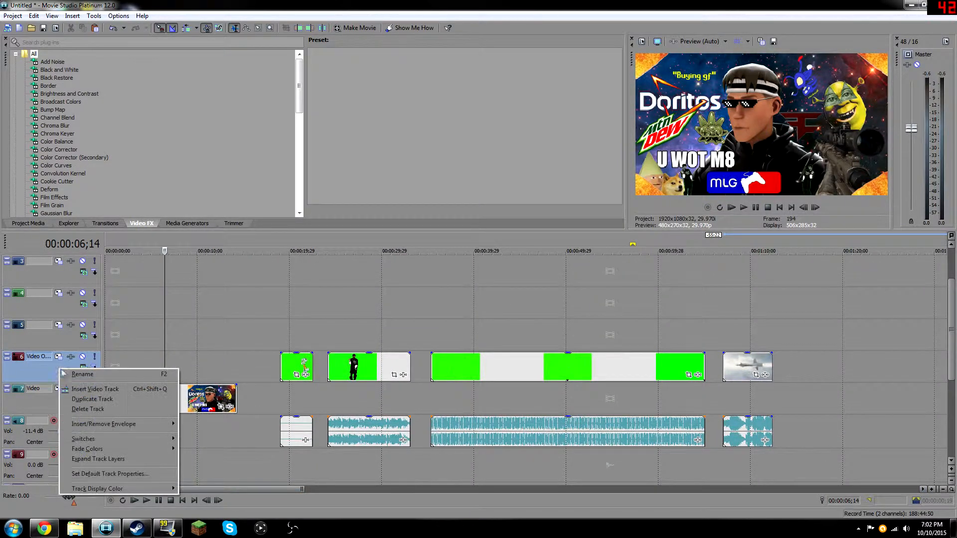
left_click(91, 408)
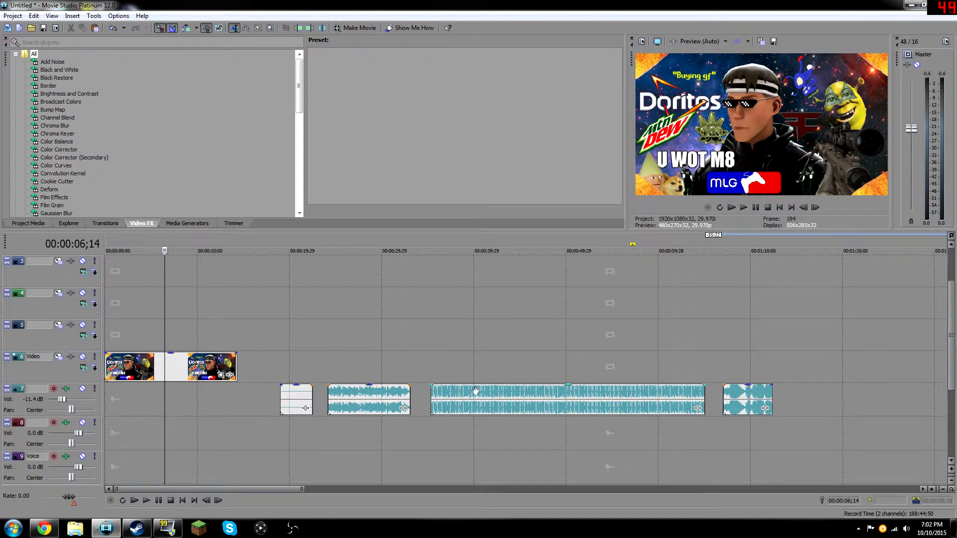
key("ctrl+z")
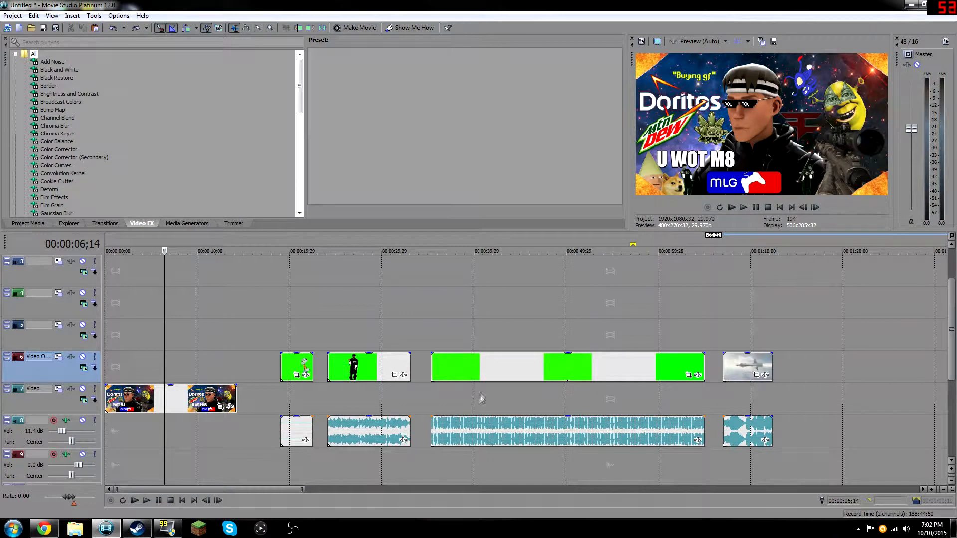
Move the long green screen segment to the start of track 5 and its audio to track 9, and play from the start
left_click(505, 371)
left_click_drag(313, 337, 177, 329)
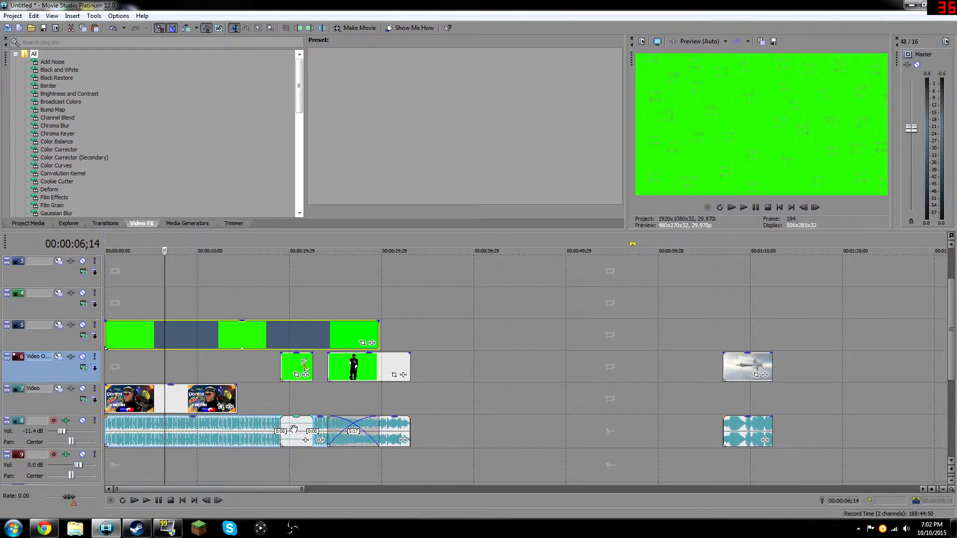
left_click(221, 441)
left_click_drag(218, 466, 214, 460)
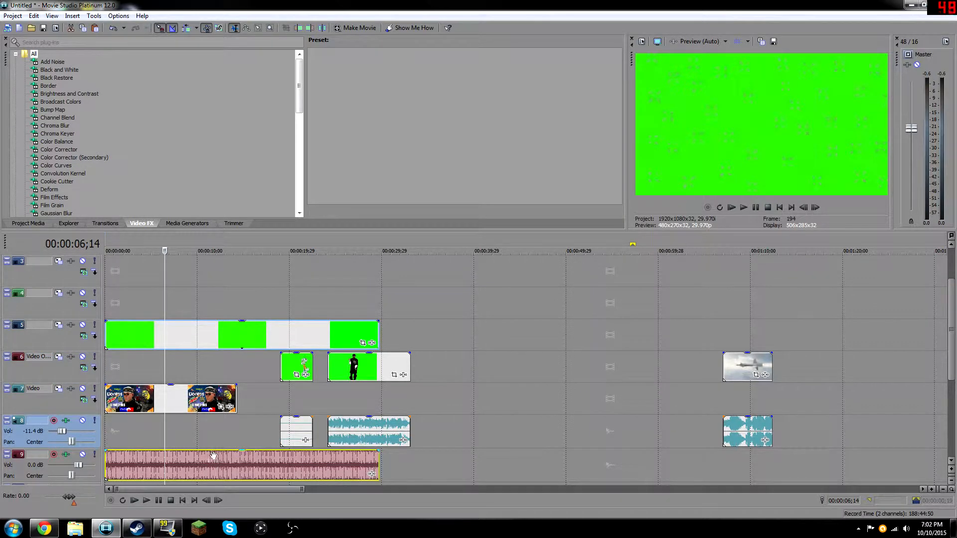
left_click(107, 315)
key("space")
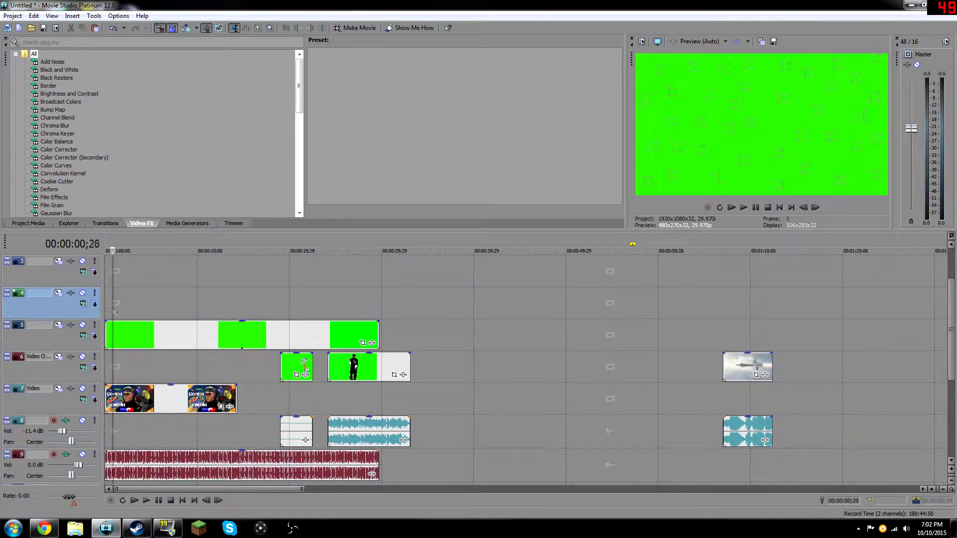
key("space")
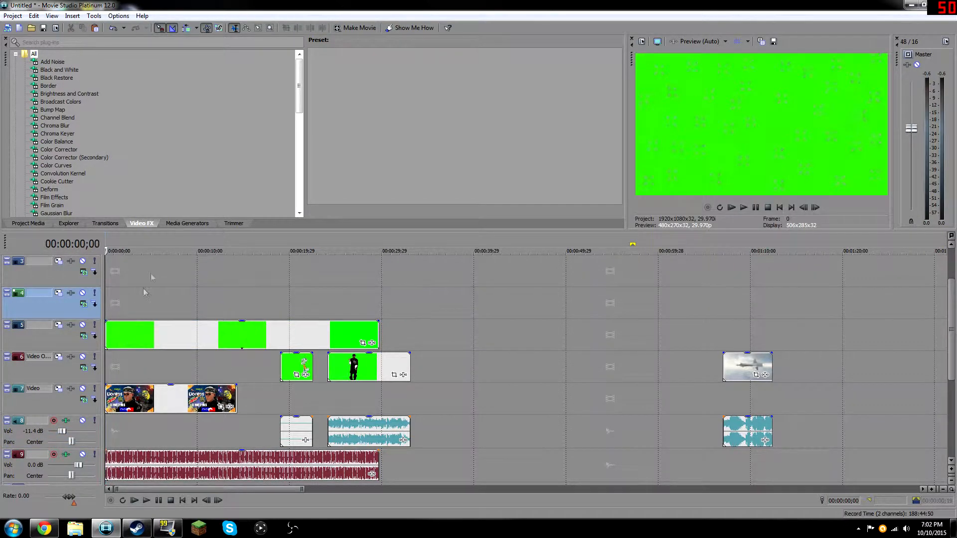
Apply the Chroma Keyer's Green Screen preset to the long segment on track 5 with a high threshold of about 0.435
left_click(58, 133)
left_click_drag(462, 85, 233, 341)
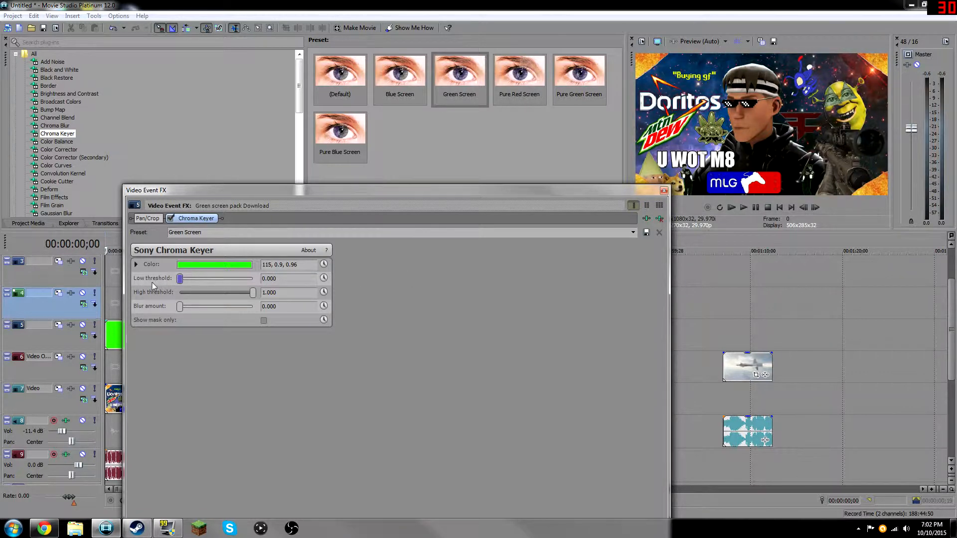
left_click_drag(252, 298, 214, 297)
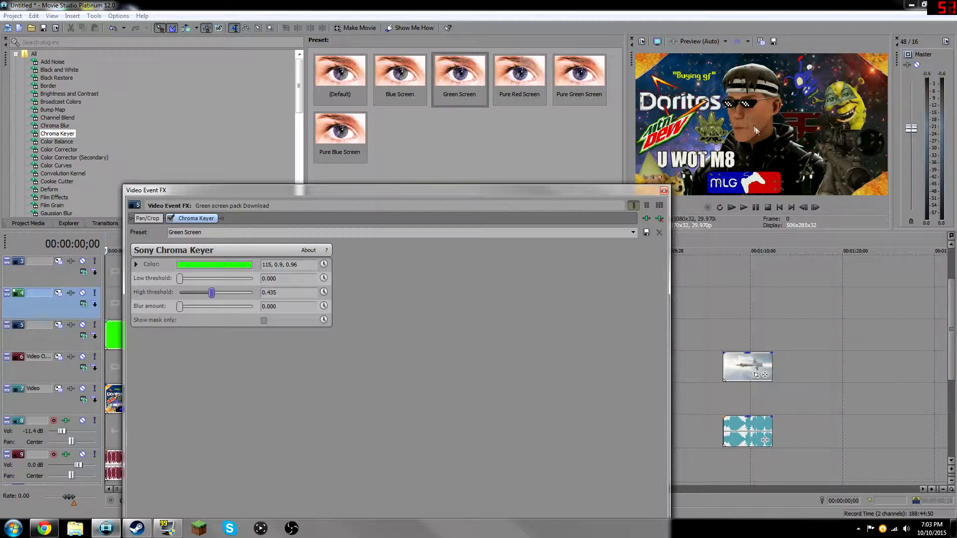
left_click(663, 191)
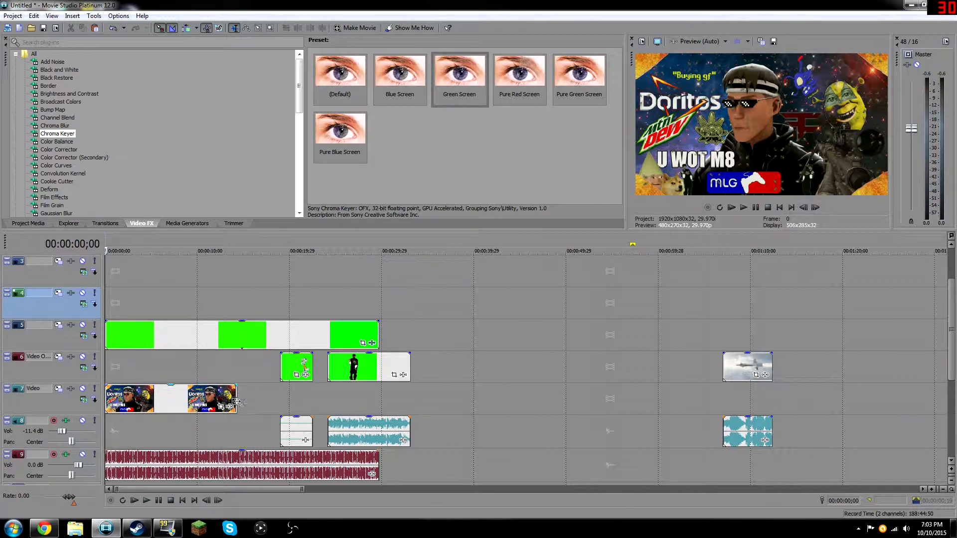
Trim the long green screen segment to the image clip's end, and move the Squidward segment to the start of track 4
left_click_drag(374, 343, 237, 347)
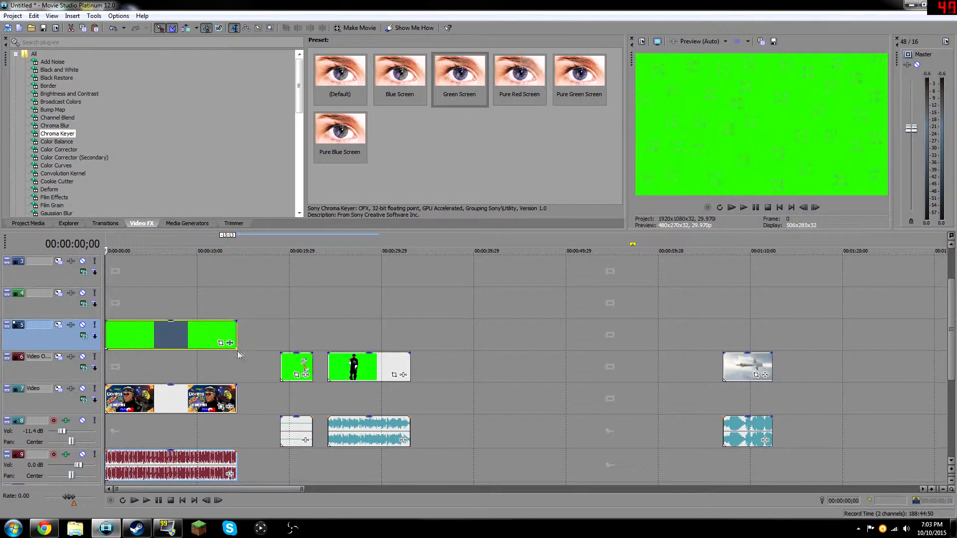
left_click(305, 373)
left_click_drag(175, 303, 125, 300)
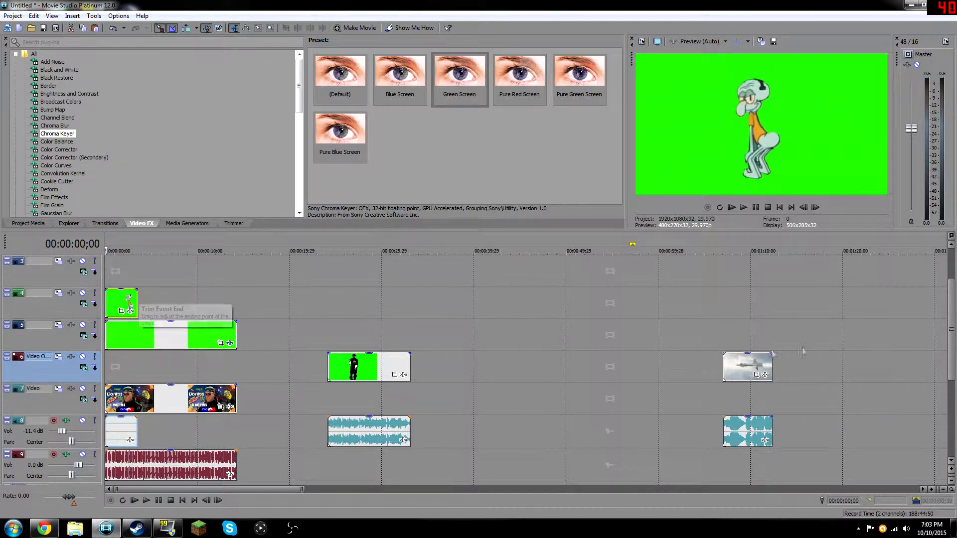
Apply the Chroma Keyer's Green Screen preset to the Squidward clip on track 4 with a high threshold of about 0.789
scroll(702, 387, "up", 1)
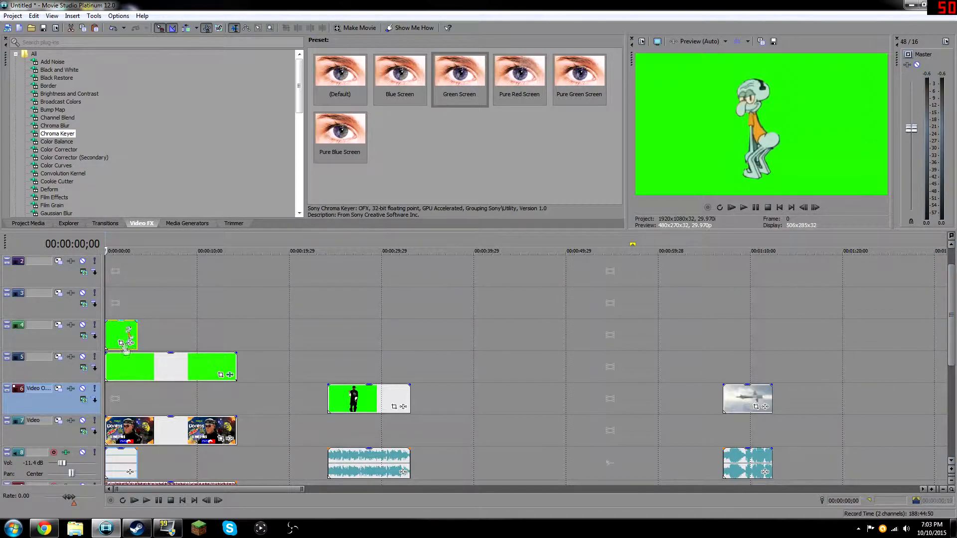
left_click_drag(459, 92, 120, 325)
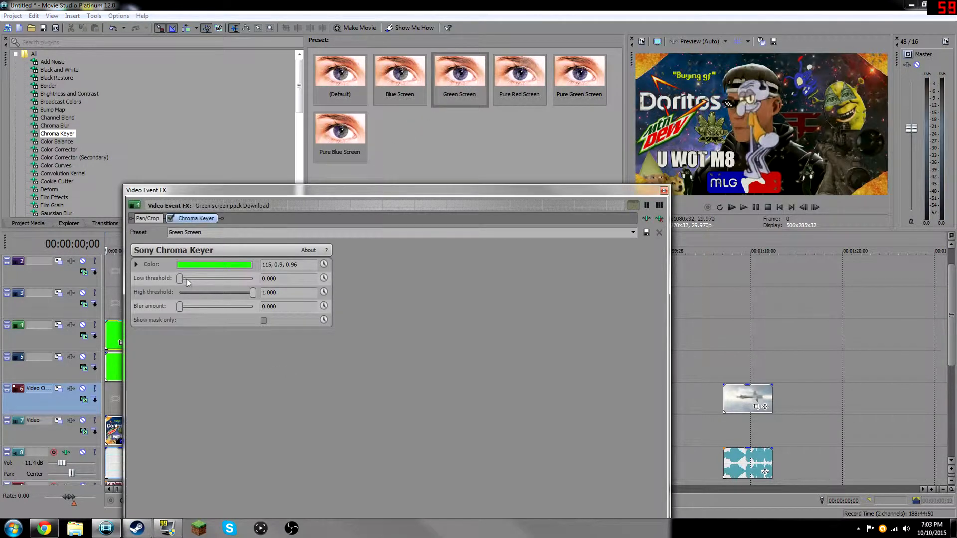
left_click_drag(253, 292, 236, 295)
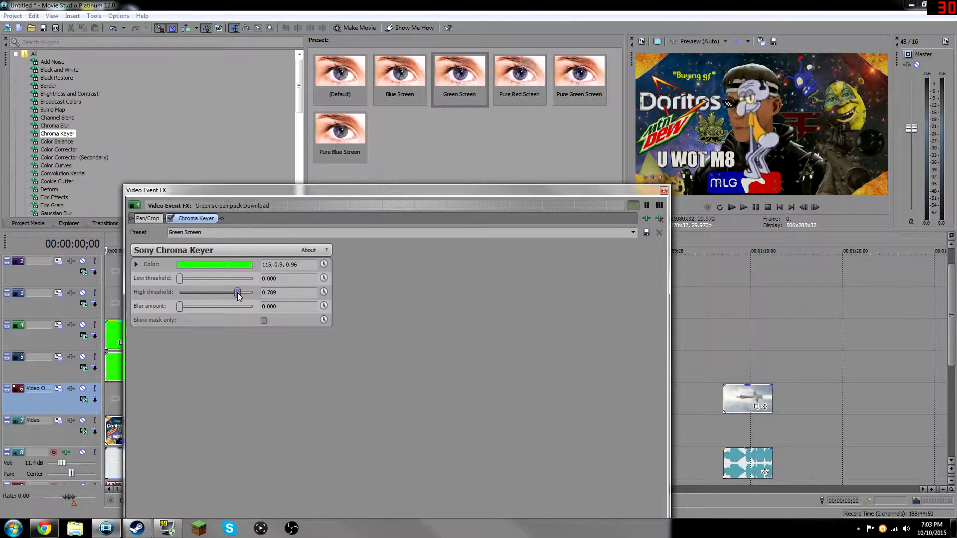
left_click(664, 191)
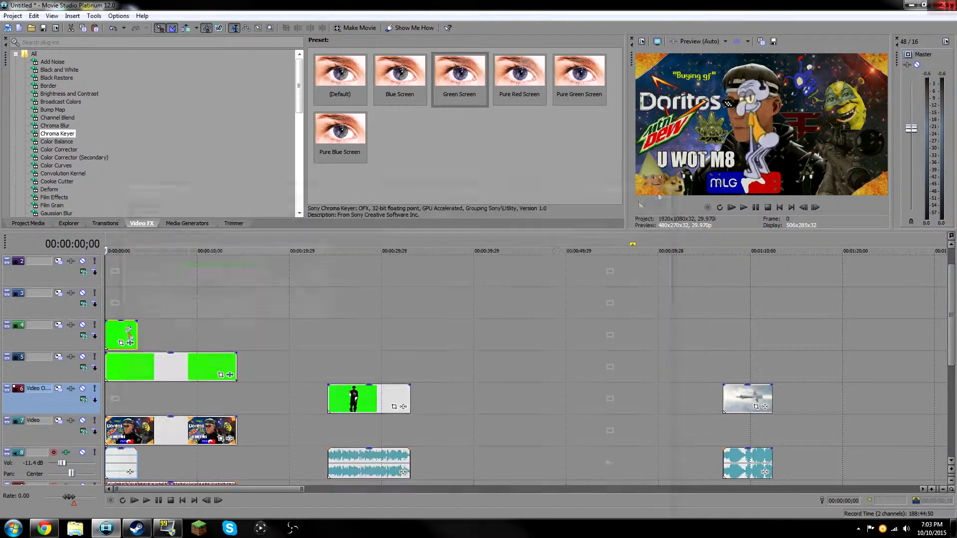
Reposition the track 4 Squidward clip with Pan/Crop to about X center 551.3 and Y center 138.1
left_click(121, 343)
left_click_drag(408, 374, 517, 357)
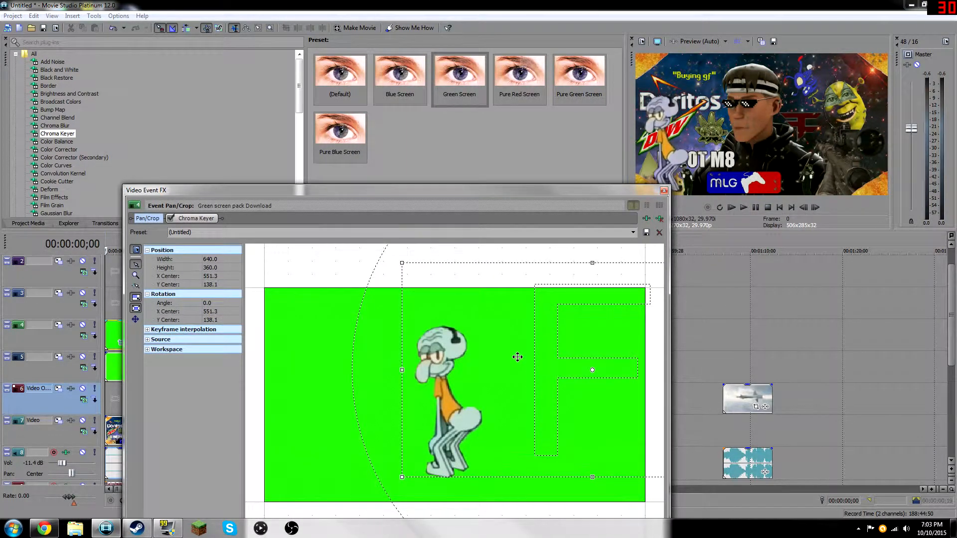
left_click(664, 191)
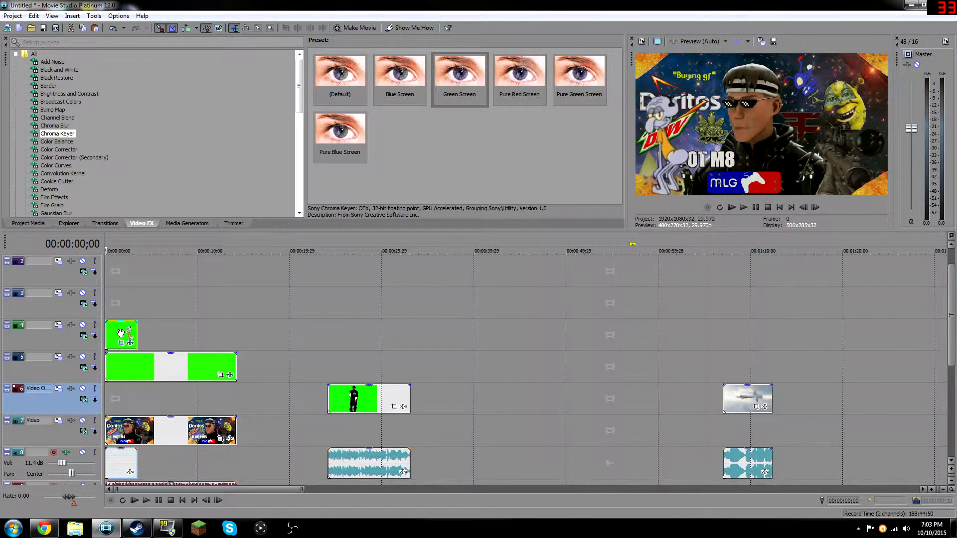
Paste a copy of the Squidward clip at the start of track 3 and pan it to about X center 417.2, Y center 242.9
key("ctrl+v")
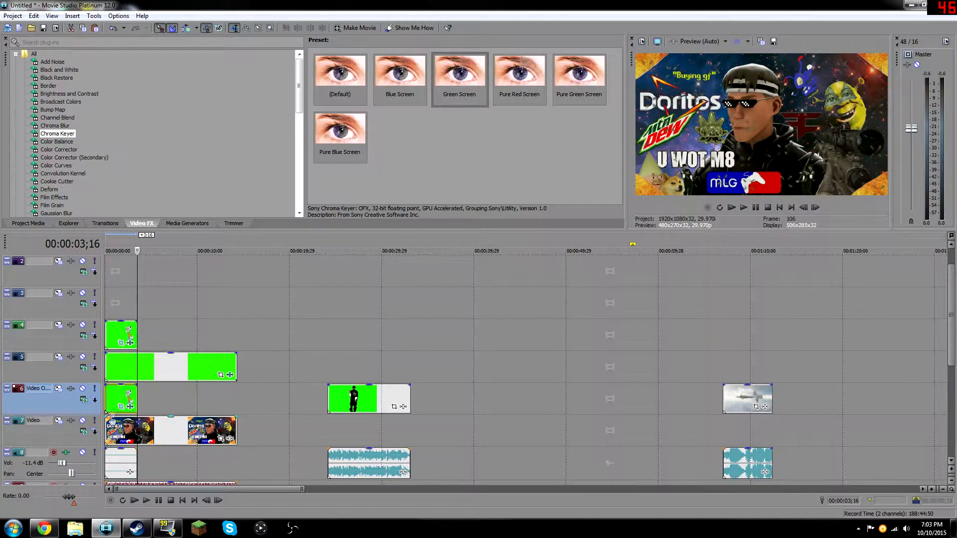
left_click_drag(116, 405, 118, 308)
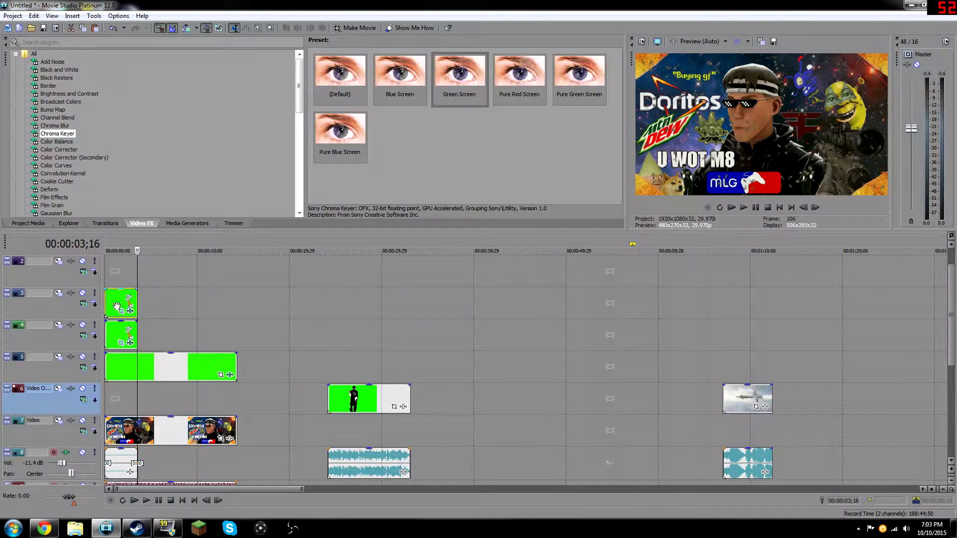
left_click(120, 311)
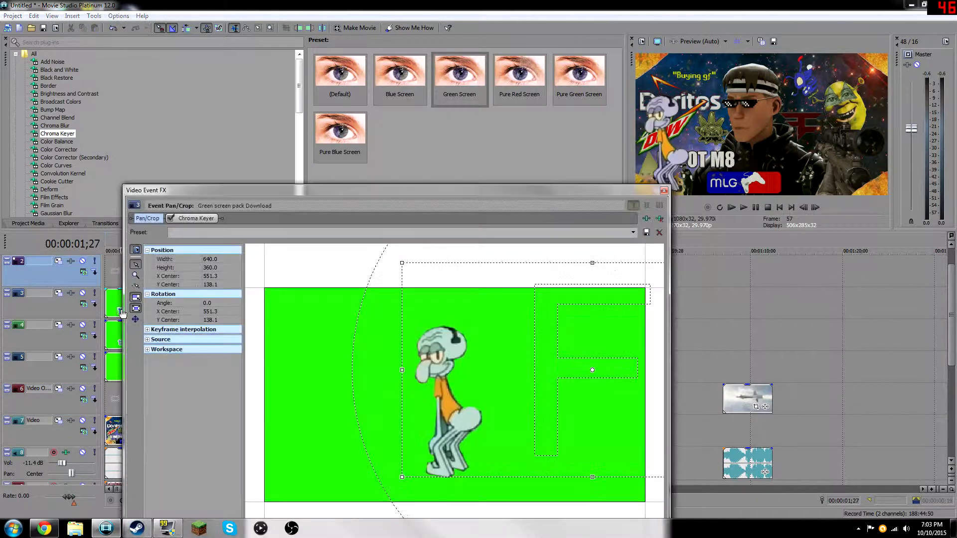
left_click_drag(498, 370, 417, 432)
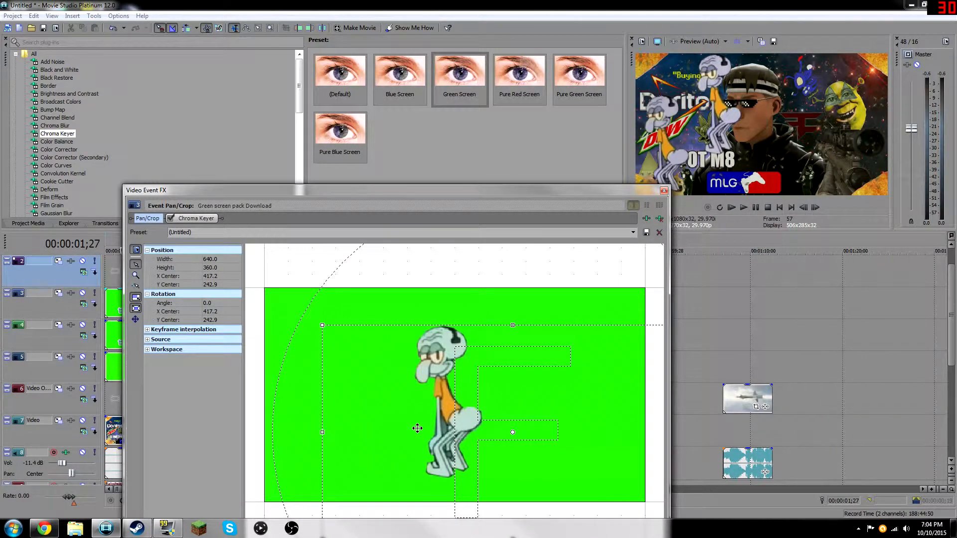
left_click(664, 191)
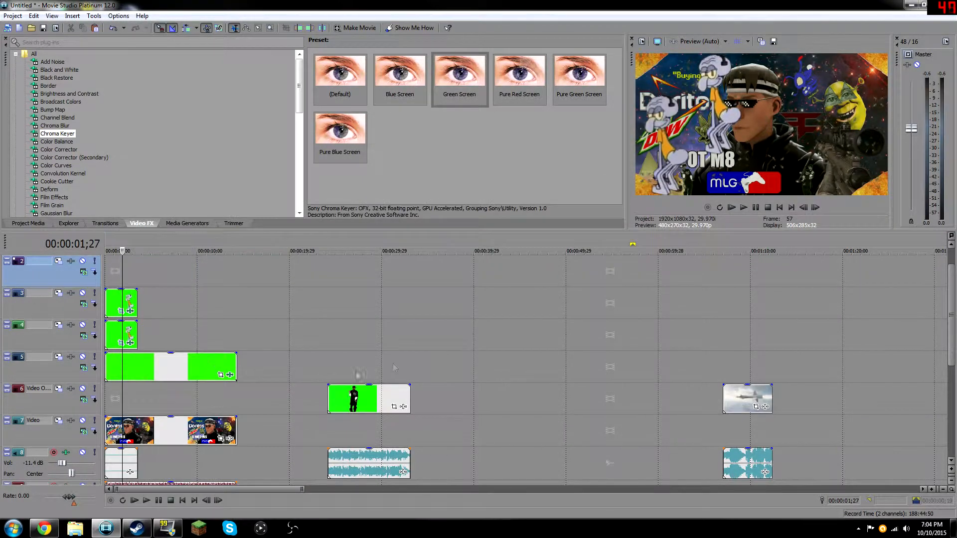
Paste another Squidward clip at the start of track 2 and delete the extra audio track 7 created with it
left_click(115, 273)
left_click(105, 273)
left_click(119, 277)
left_click(106, 274)
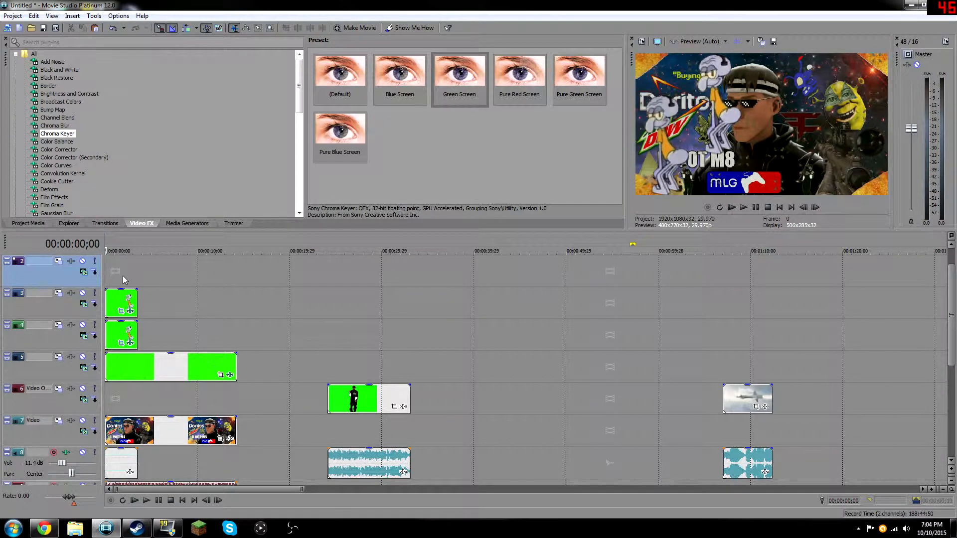
key("ctrl+v")
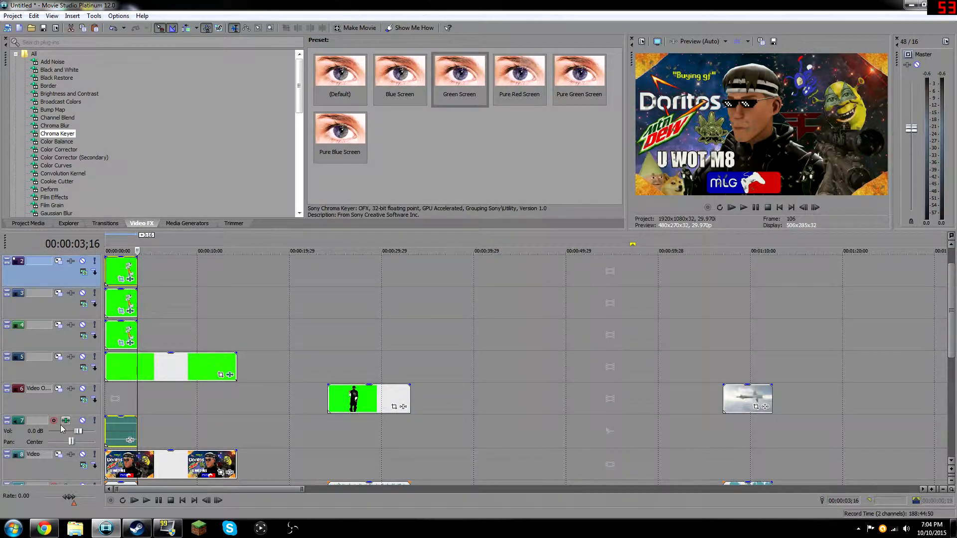
right_click(19, 429)
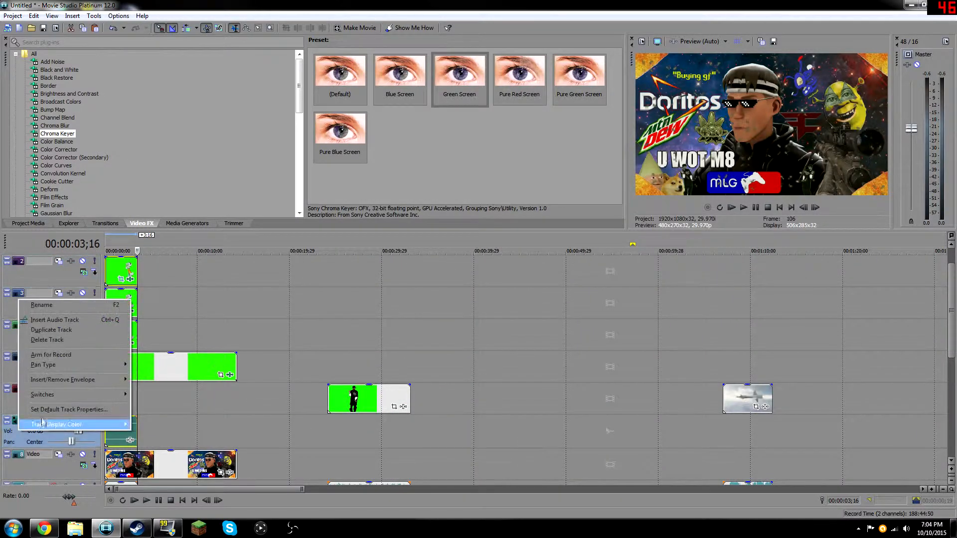
left_click(46, 339)
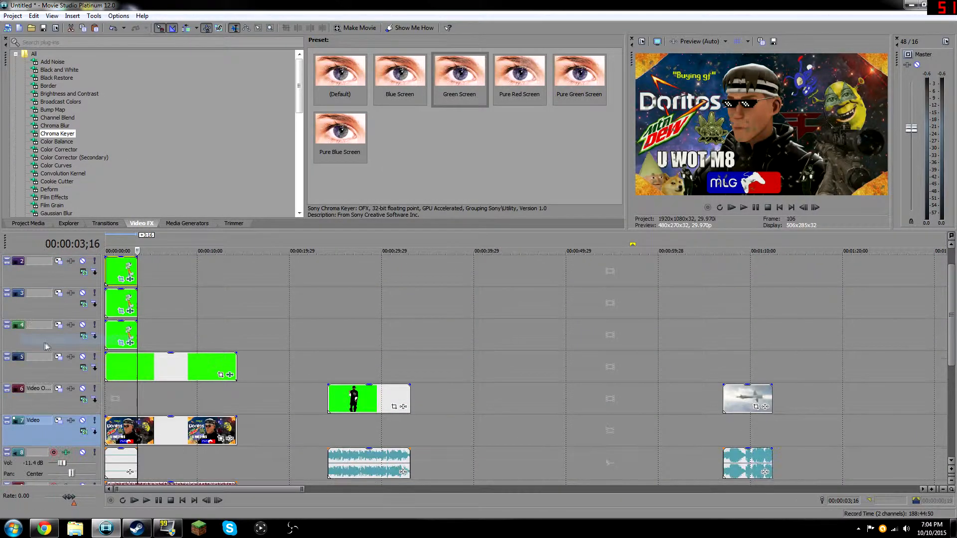
Reposition the track 2 Squidward clip with Pan/Crop to about X center 290.7 and Y center 149.8
left_click(121, 282)
left_click(120, 280)
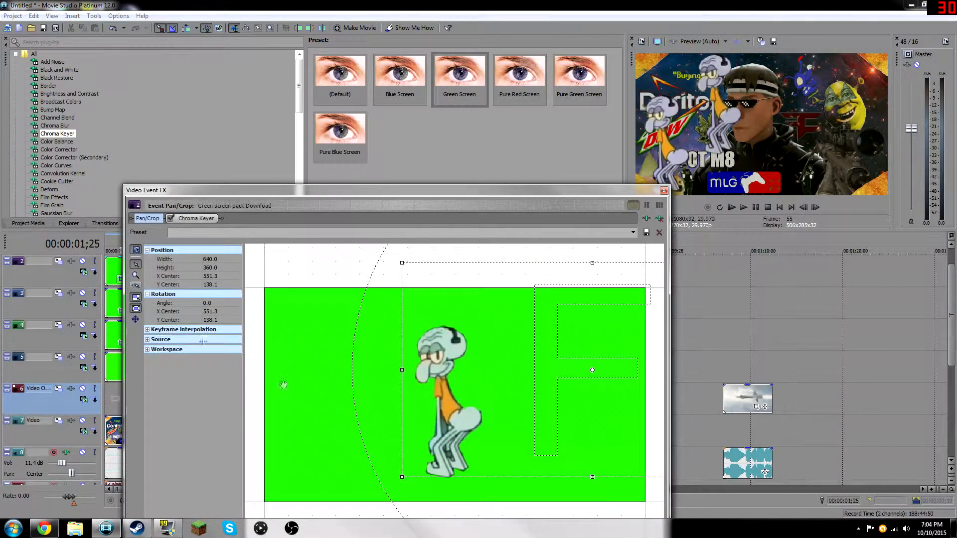
left_click_drag(505, 389, 350, 396)
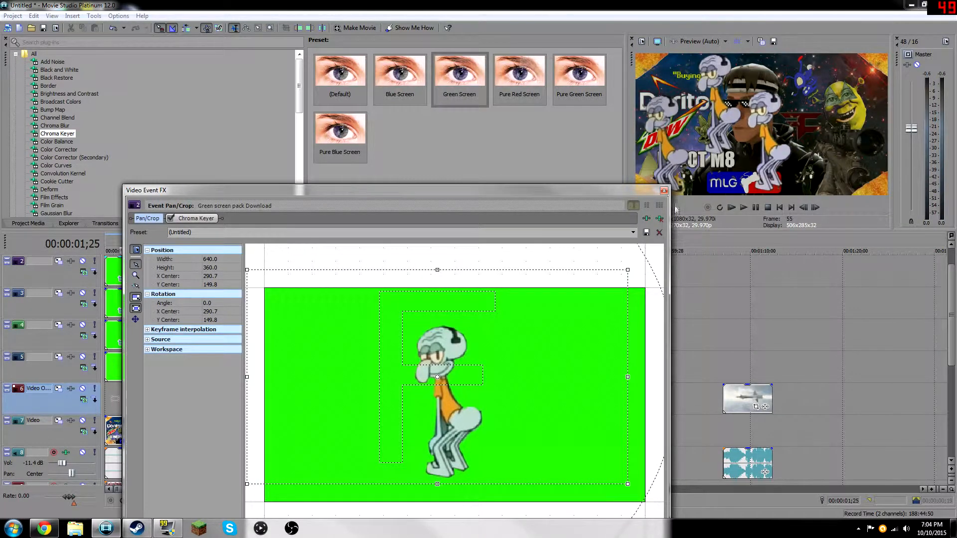
left_click(664, 191)
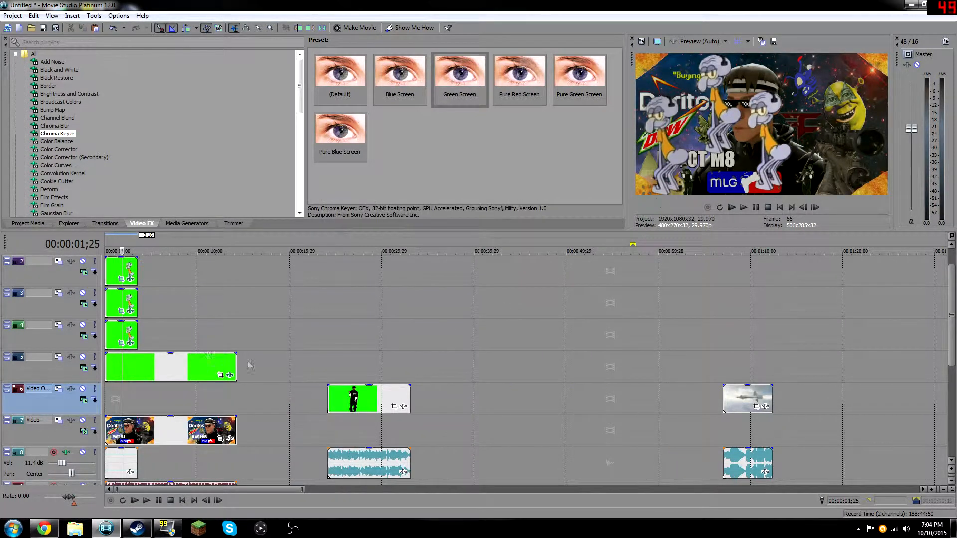
Paste a copy of the track 2 Squidward clip and place it directly after the original without overlap
left_click(131, 269)
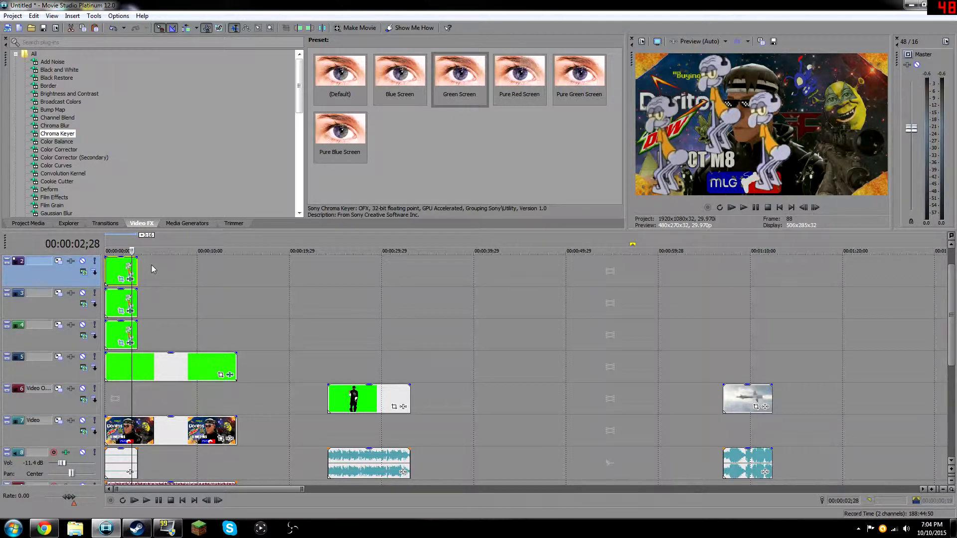
key("ctrl+v")
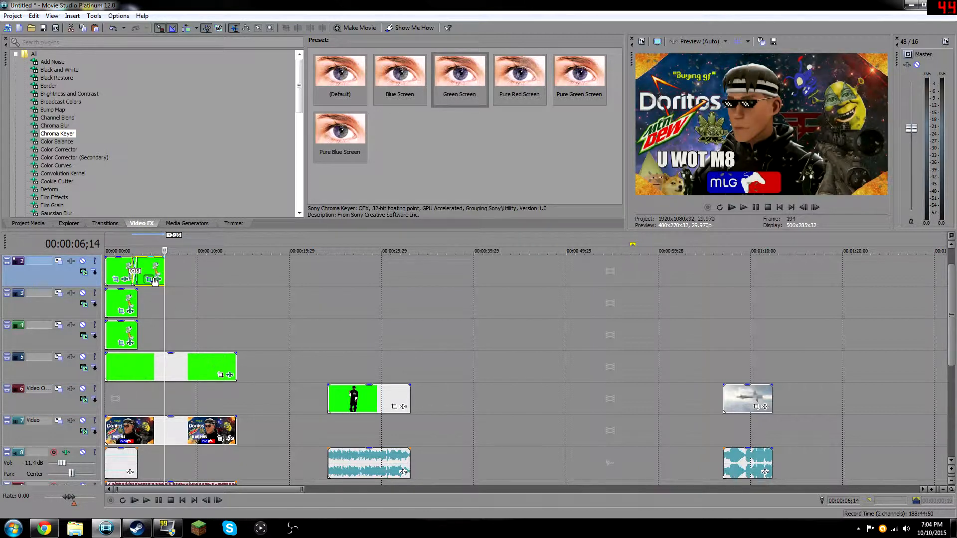
left_click_drag(148, 268, 154, 269)
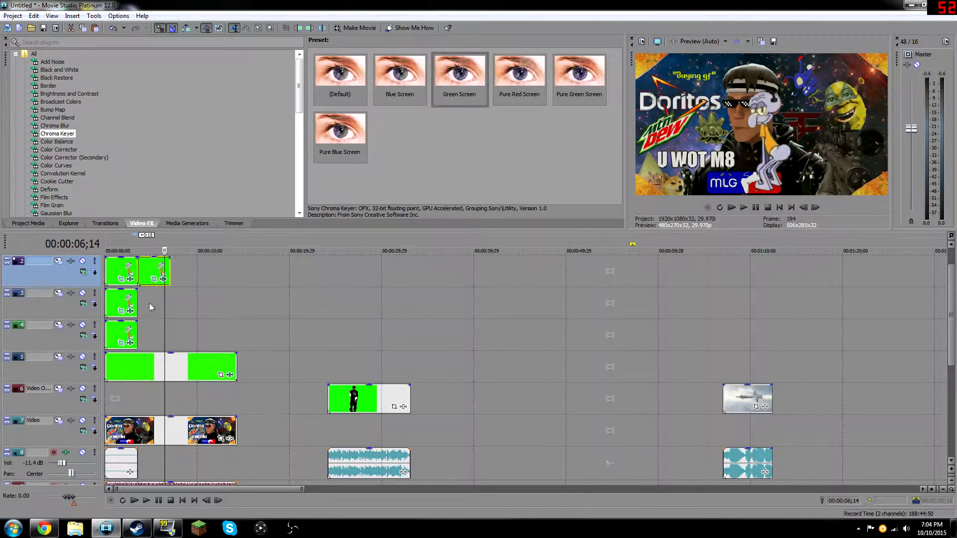
Duplicate the track 3 Squidward clip and place the copy directly after the original on the same track
left_click(123, 301)
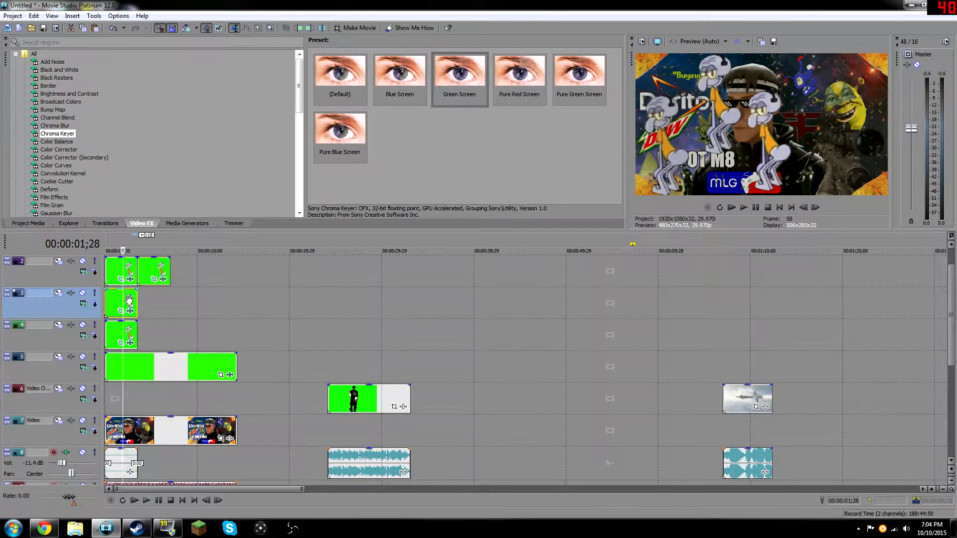
key("ctrl+v")
left_click_drag(142, 295, 158, 296)
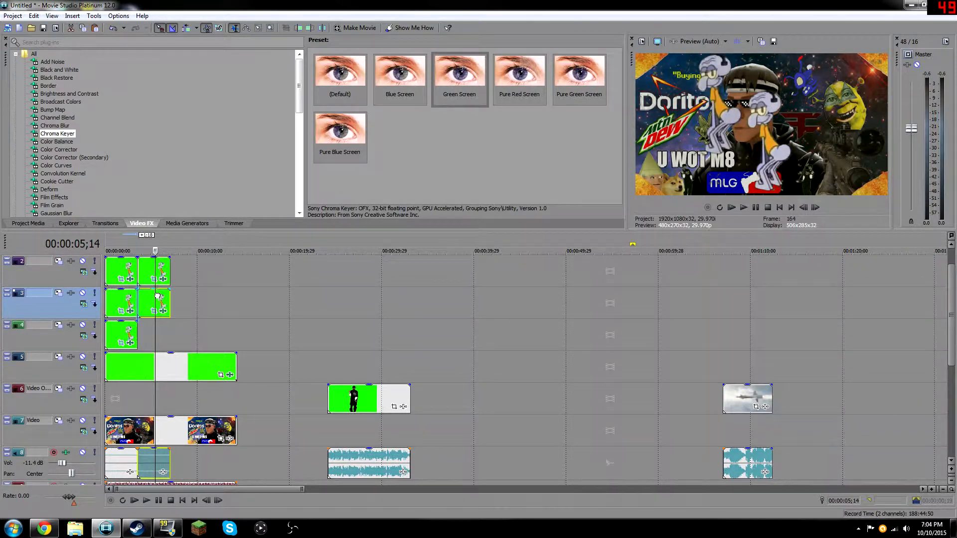
Duplicate the track 4 Squidward clip and place the copy directly after the original on the same track
left_click(120, 328)
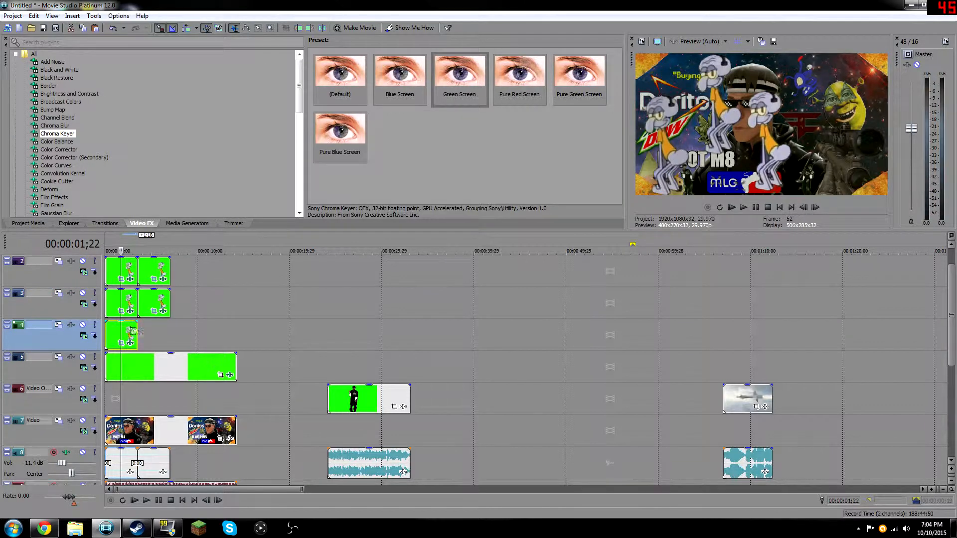
left_click(141, 374)
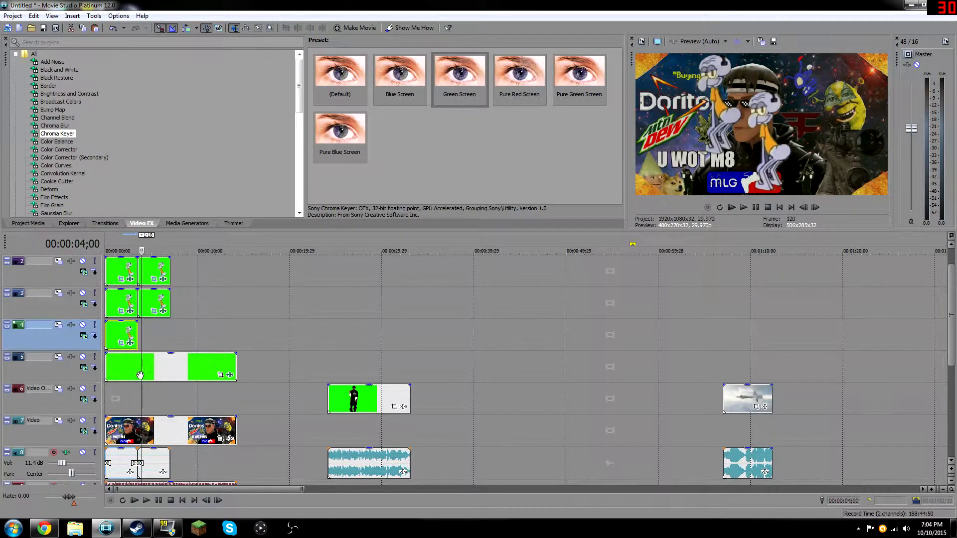
left_click(138, 391)
key("ctrl+v")
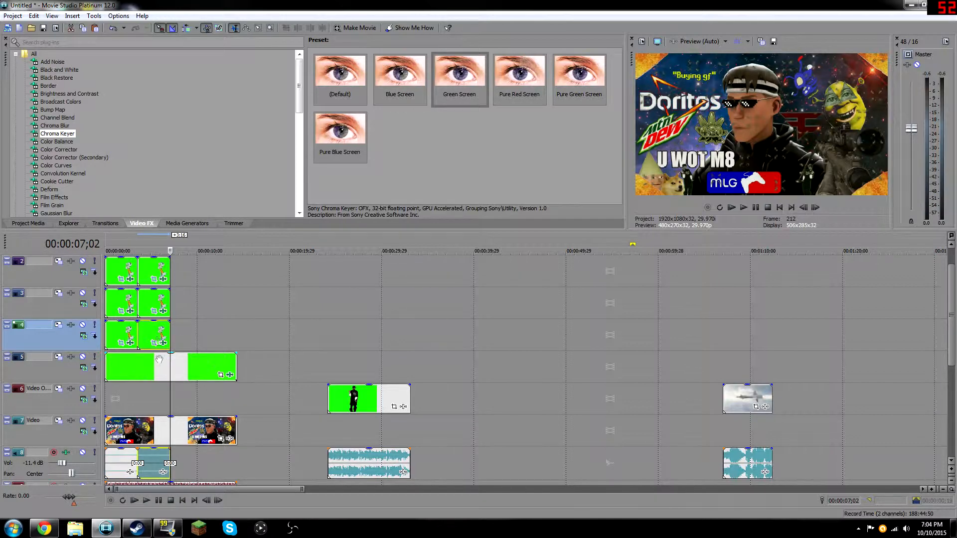
Play the composite from the start of the timeline and scrub back over the Squidward section to check it
left_click(106, 396)
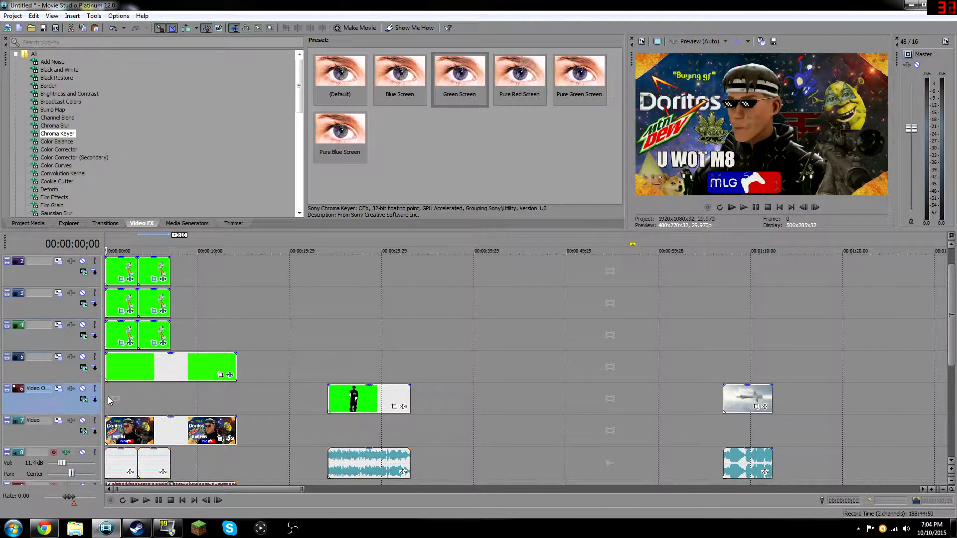
key("space")
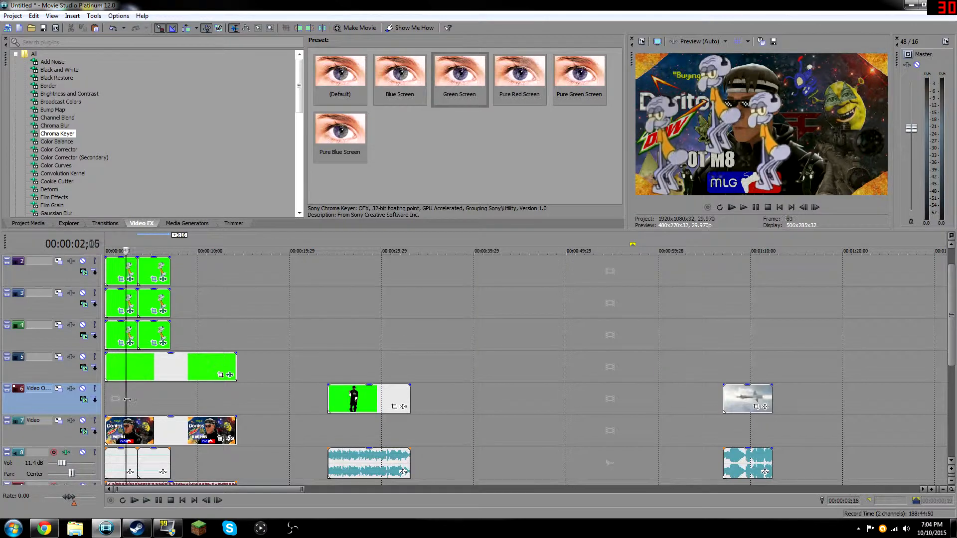
left_click_drag(134, 400, 108, 397)
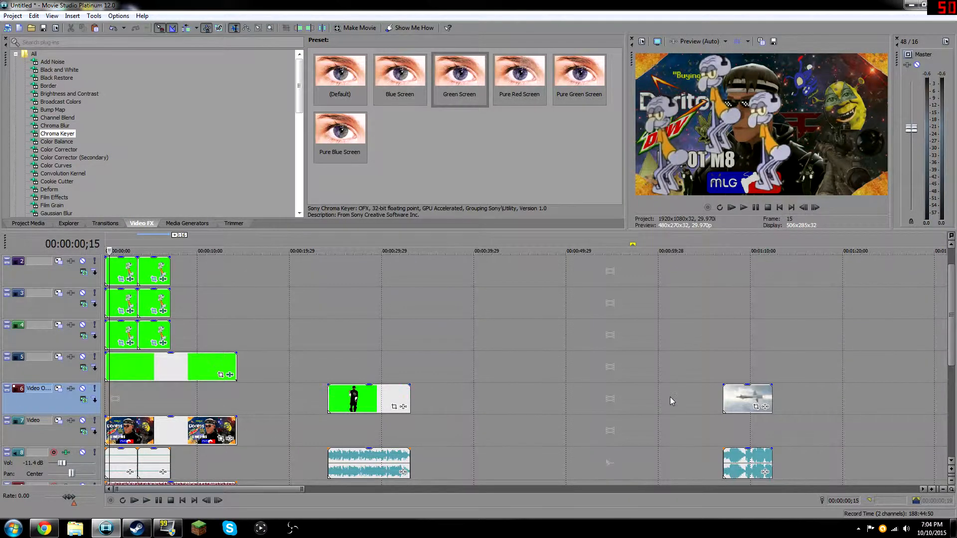
Move the green screen dancer clip from track 6 to the start of track 1
scroll(940, 288, "up", 1)
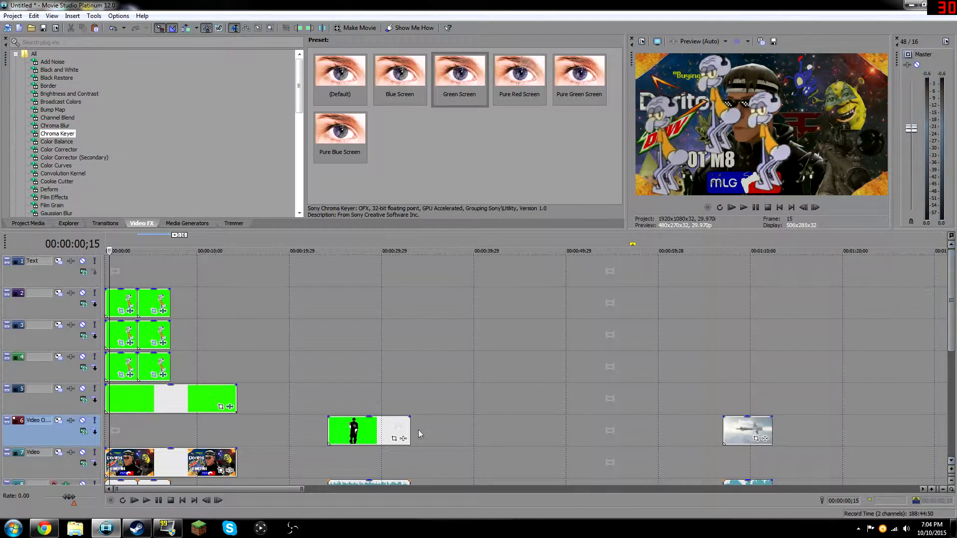
left_click(372, 422)
left_click_drag(372, 422, 146, 261)
Move the dancer clip's audio to the start of a new audio track and lower that track's volume to -Inf
left_click_drag(951, 307, 952, 340)
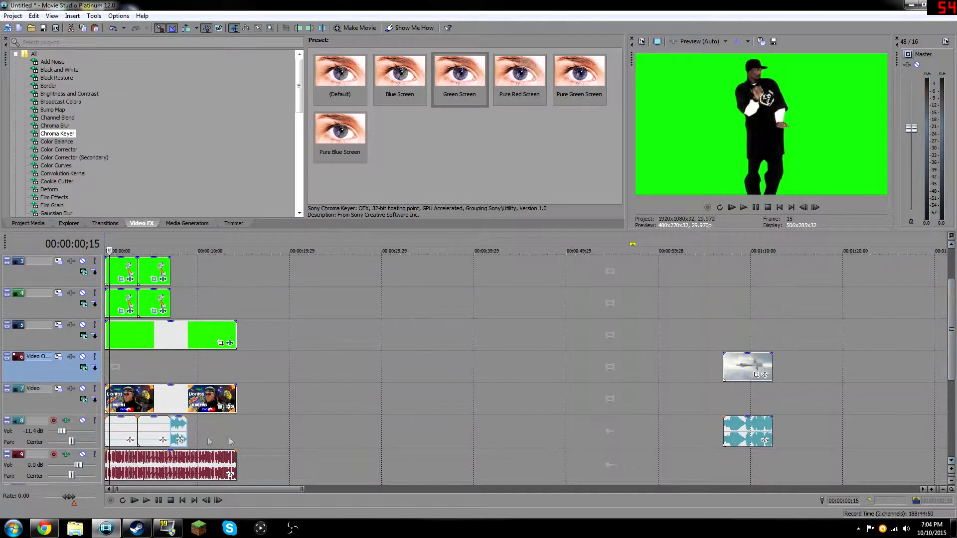
right_click(85, 429)
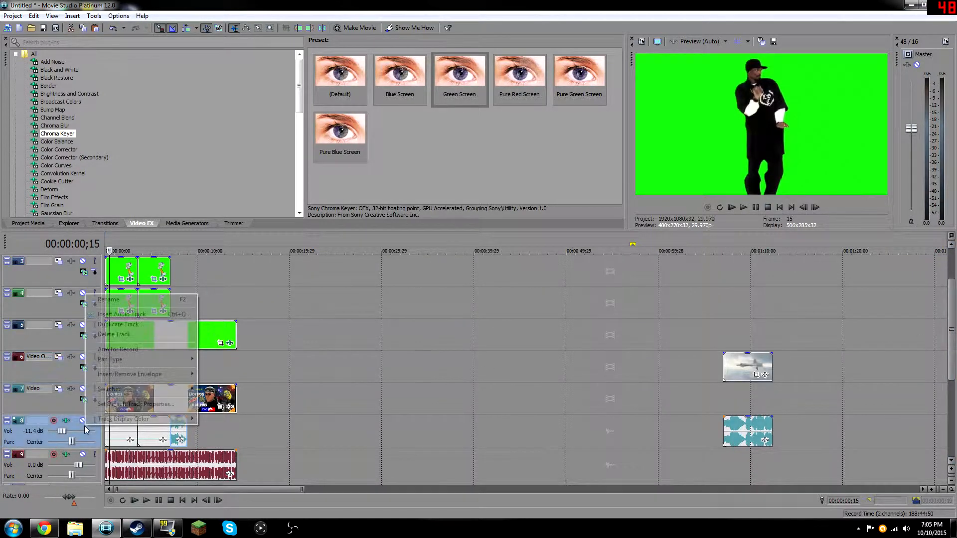
left_click(125, 314)
left_click_drag(178, 458, 150, 439)
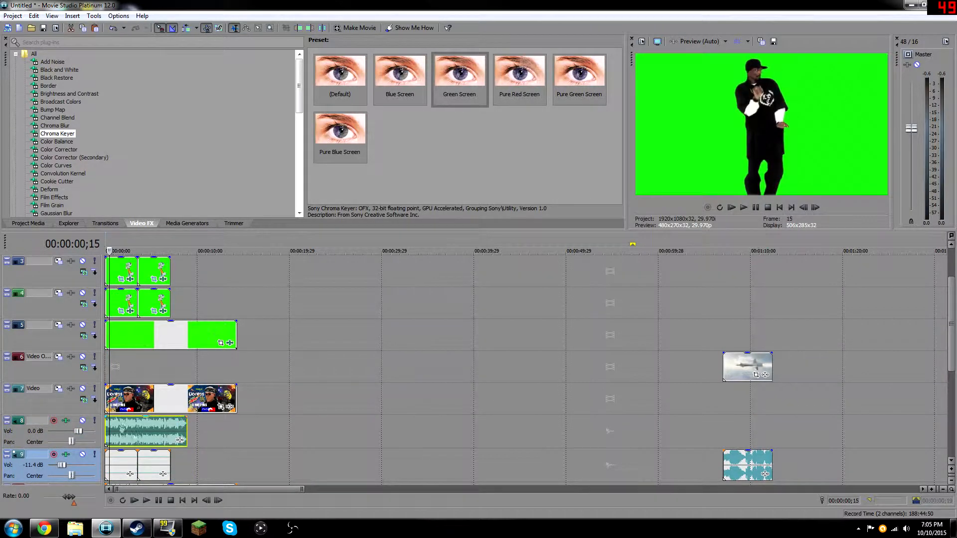
key("ctrl+Home")
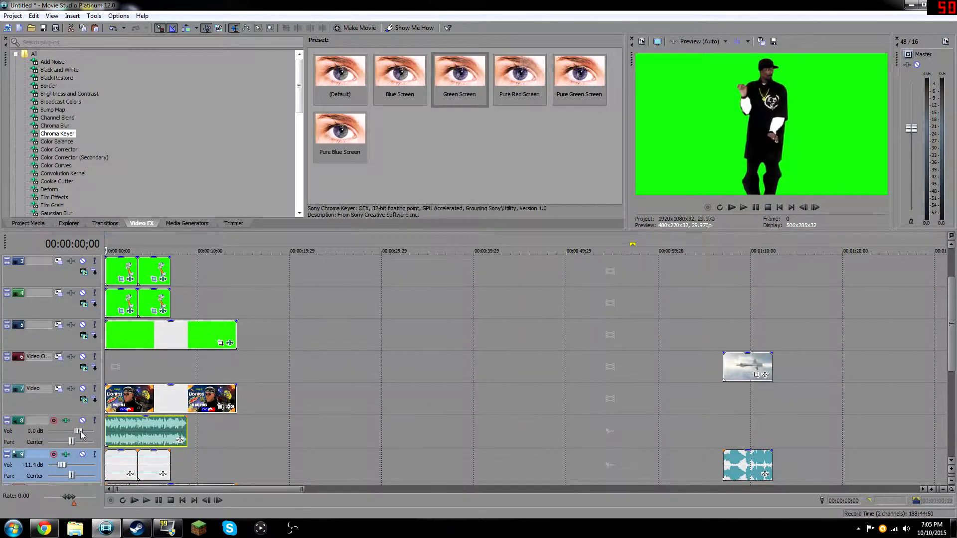
left_click_drag(66, 431, 41, 435)
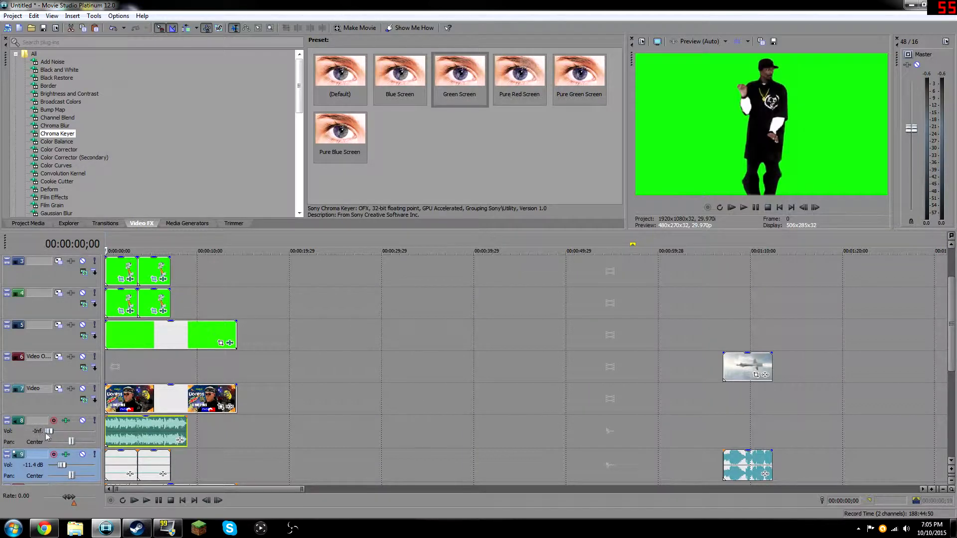
Apply the Chroma Keyer's Green Screen preset to the dancer clip on track 1
left_click_drag(952, 297, 953, 269)
left_click_drag(463, 79, 437, 107)
left_click_drag(218, 201, 152, 273)
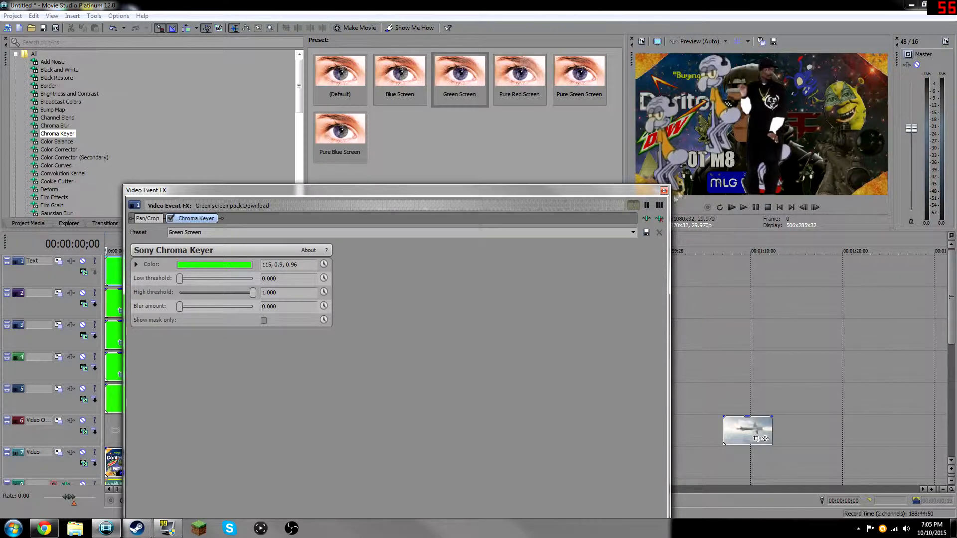
left_click(664, 191)
Shift the dancer to the right side of the frame with Pan/Crop and trim the clip to end with the Squidward clips
left_click(189, 263)
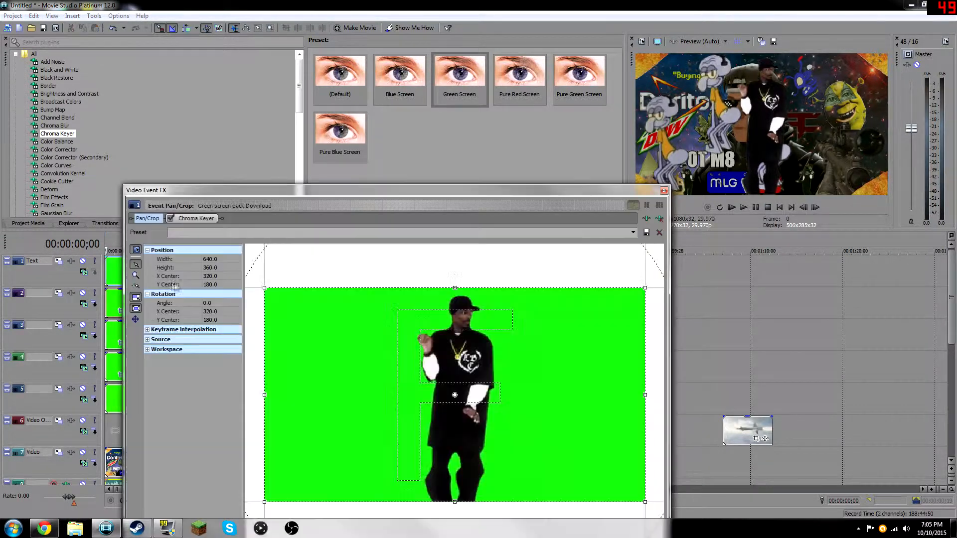
left_click_drag(545, 363, 409, 360)
left_click(663, 191)
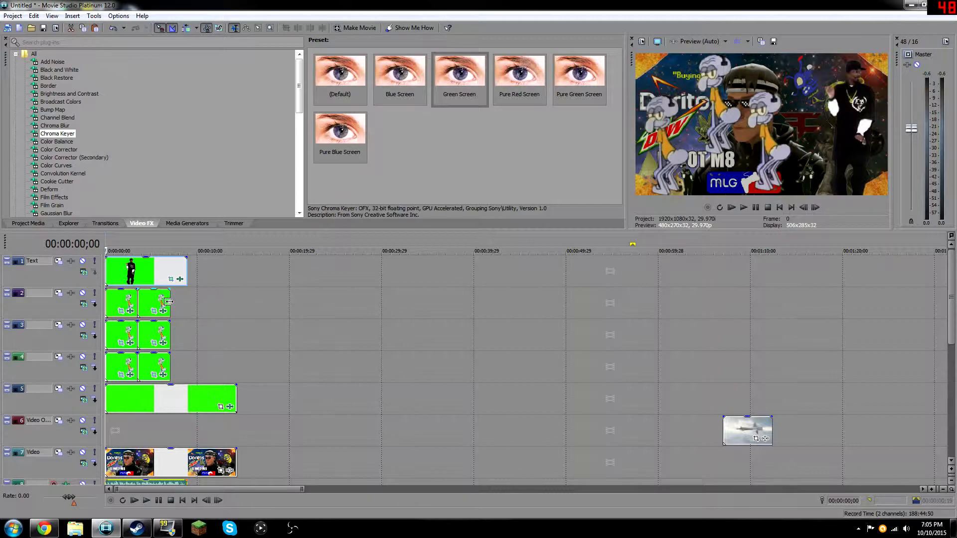
left_click_drag(187, 271, 170, 272)
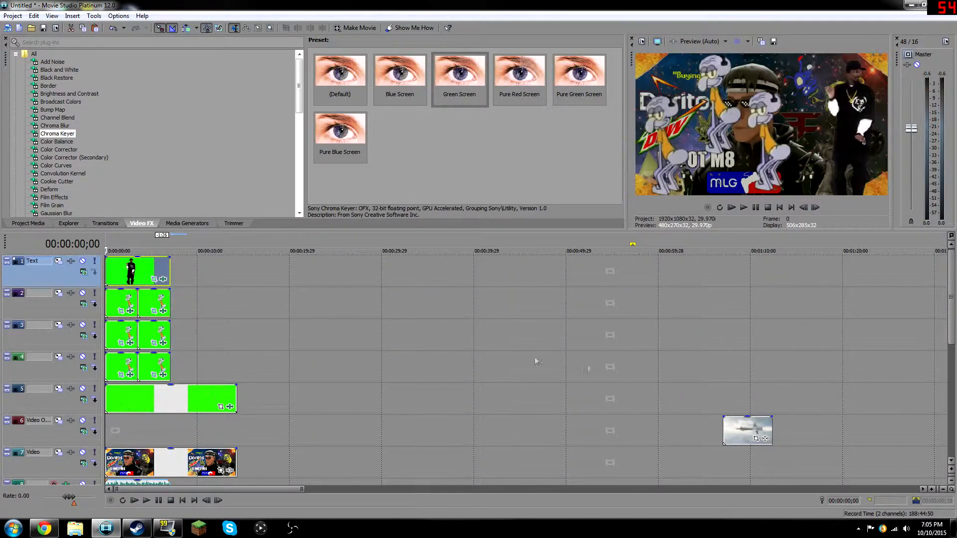
Move the plane clip from track 6 to track 1, directly after the dancer clip
left_click(744, 427)
left_click_drag(264, 269, 192, 269)
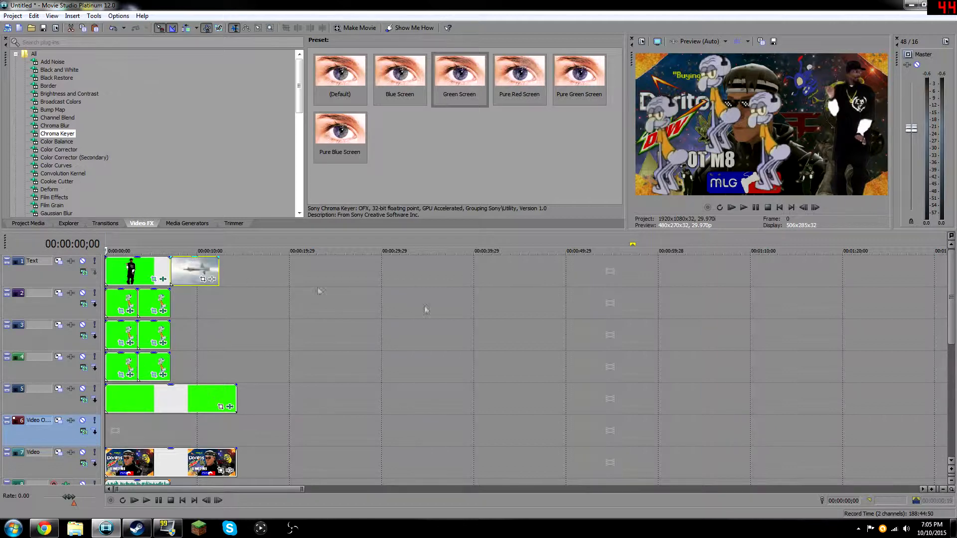
left_click_drag(952, 299, 951, 368)
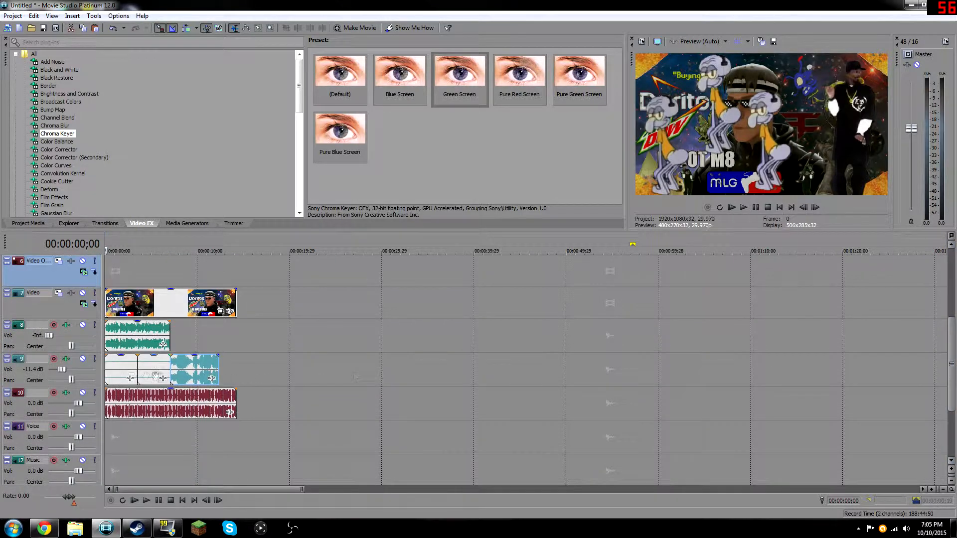
left_click_drag(950, 367, 953, 291)
Trim the ends of the track 5 green screen clip and the track 7 background image to the plane clip's end at 00:00:12;11
left_click(179, 318)
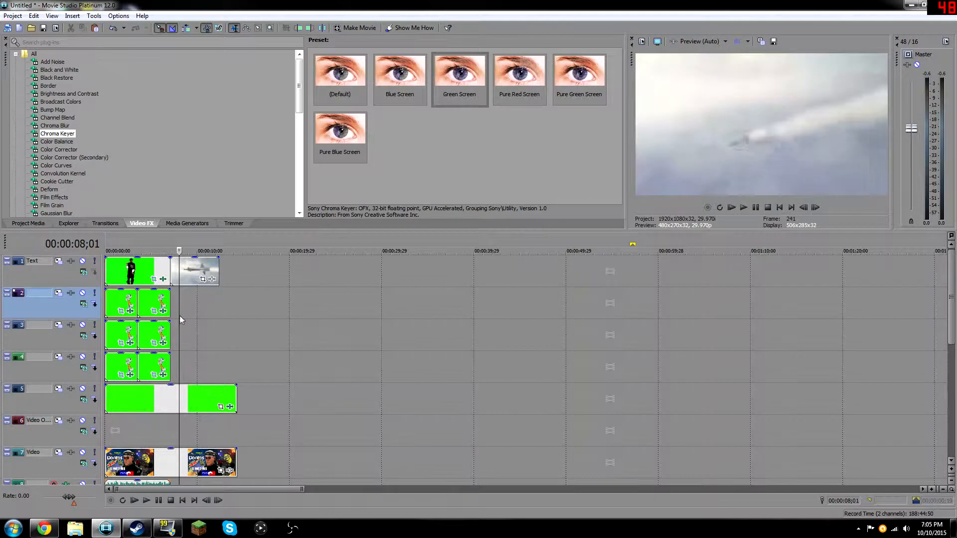
left_click(214, 359)
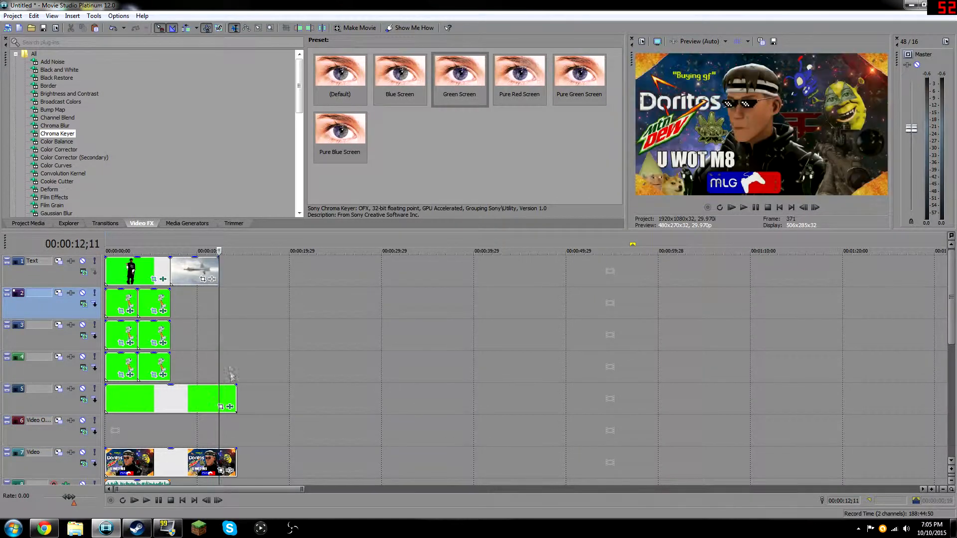
right_click(225, 408)
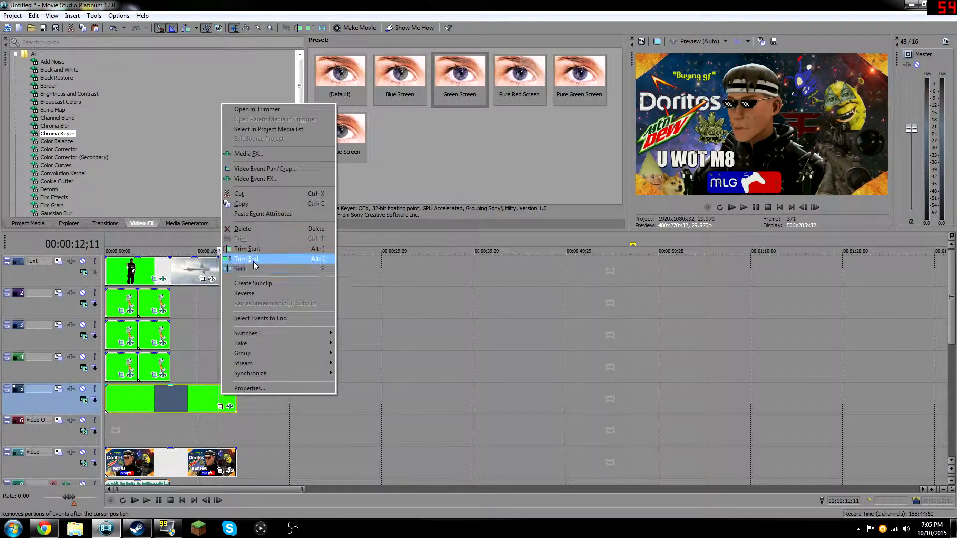
left_click(280, 256)
right_click(223, 457)
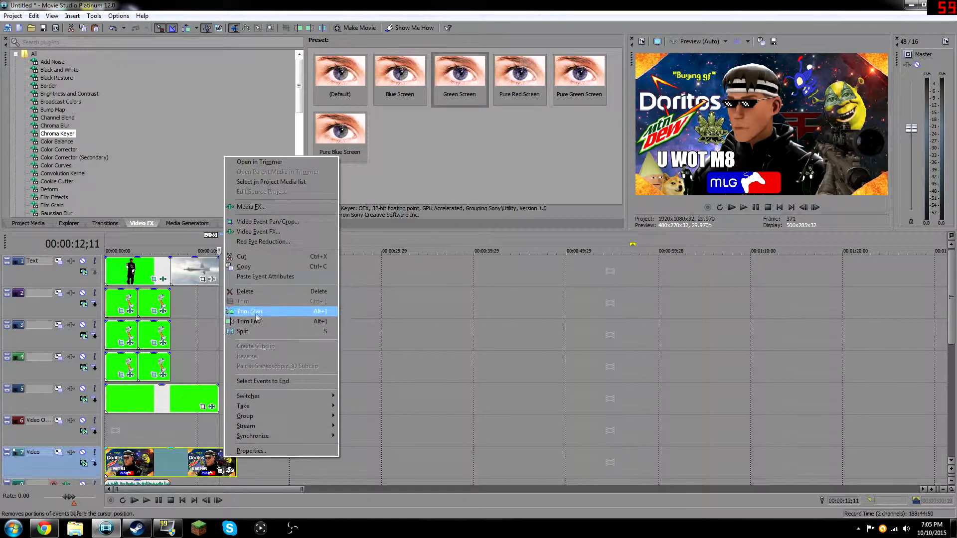
left_click(271, 316)
Apply the Chroma Keyer's Green Screen preset to the plane clip and scrub through the clip to check the keying
left_click_drag(457, 82, 201, 274)
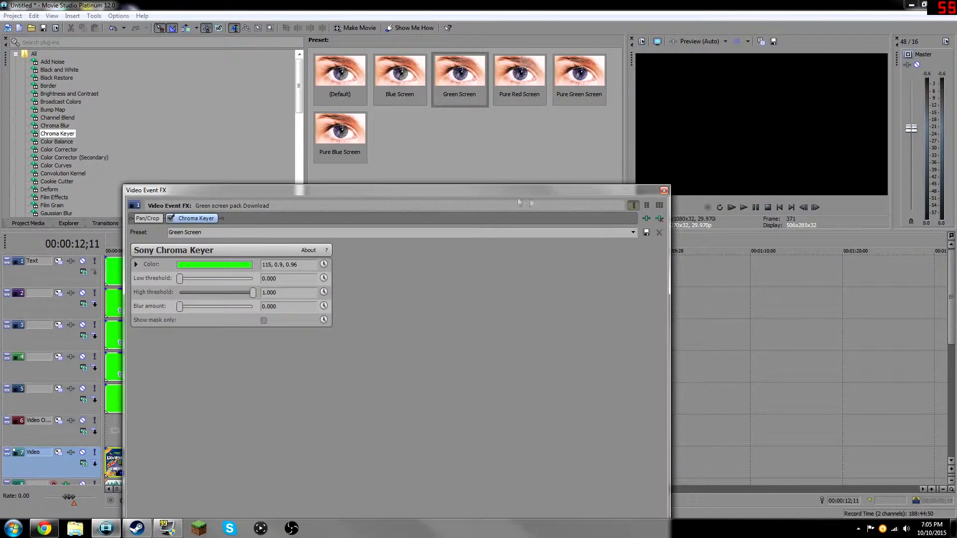
left_click_drag(506, 192, 645, 123)
left_click(193, 322)
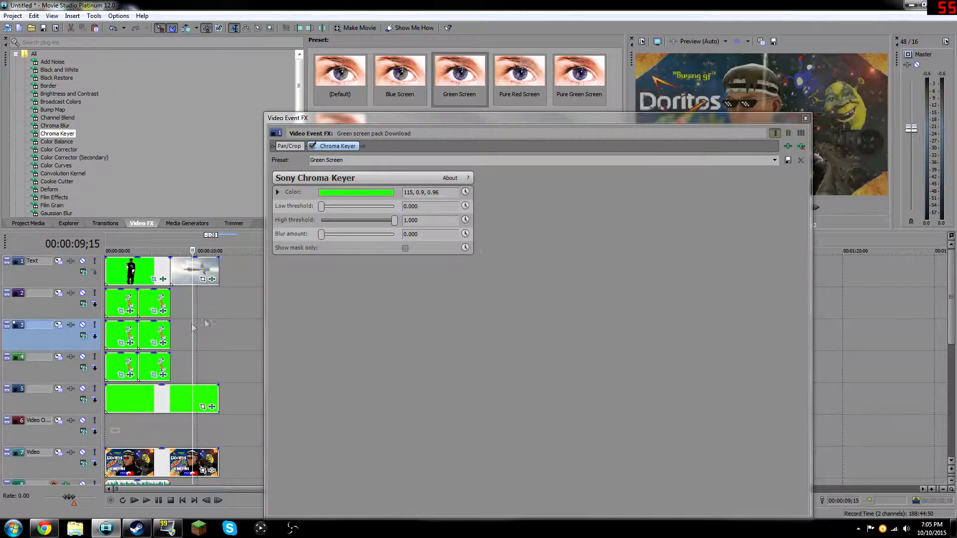
left_click_drag(663, 120, 712, 144)
left_click_drag(193, 322, 173, 323)
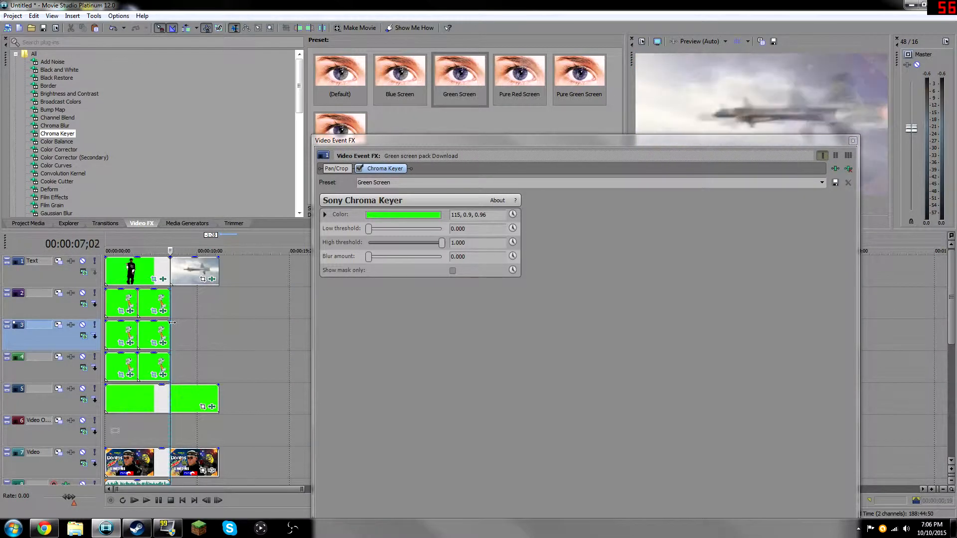
left_click_drag(615, 155, 555, 156)
left_click_drag(169, 431, 211, 432)
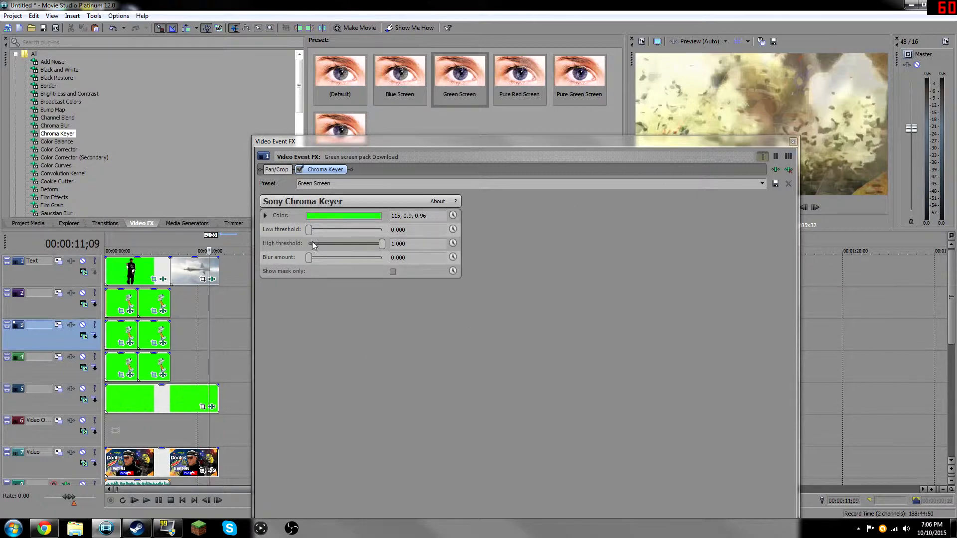
Set the plane clip's Chroma Keyer low threshold to about 0.293 and close the effect settings
mouse_move(312, 232)
left_mouse_down()
mouse_move(341, 237)
mouse_move(328, 238)
left_mouse_up()
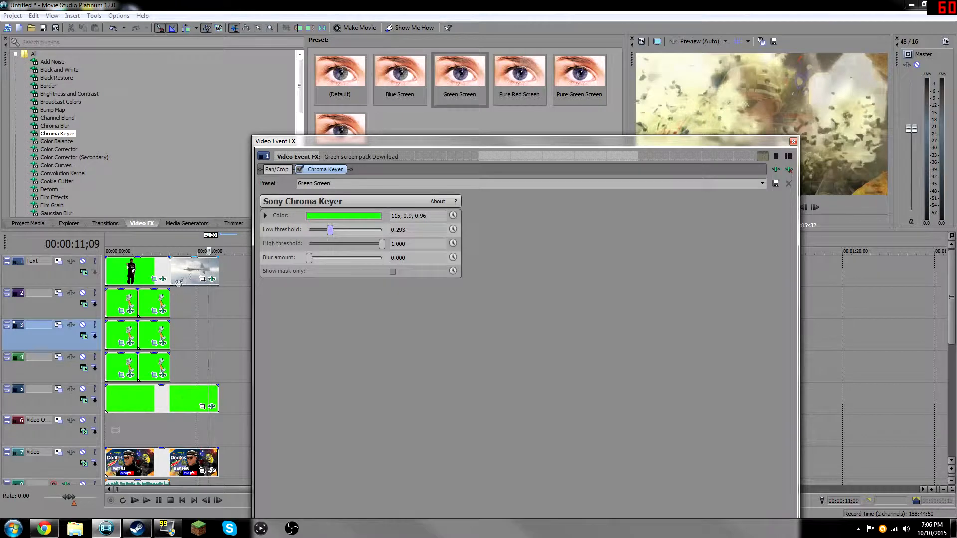
mouse_move(206, 297)
left_mouse_down()
mouse_move(174, 297)
mouse_move(219, 296)
left_mouse_up()
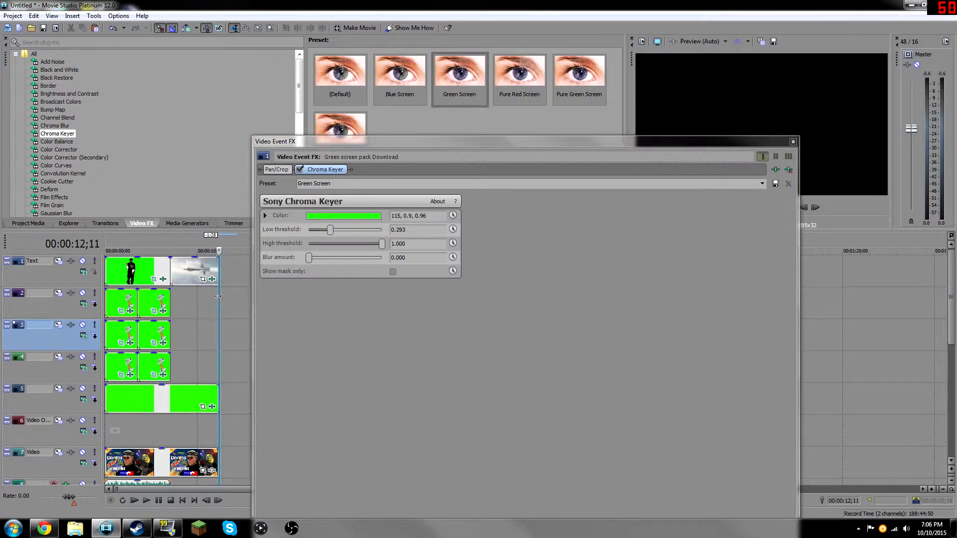
left_click(793, 142)
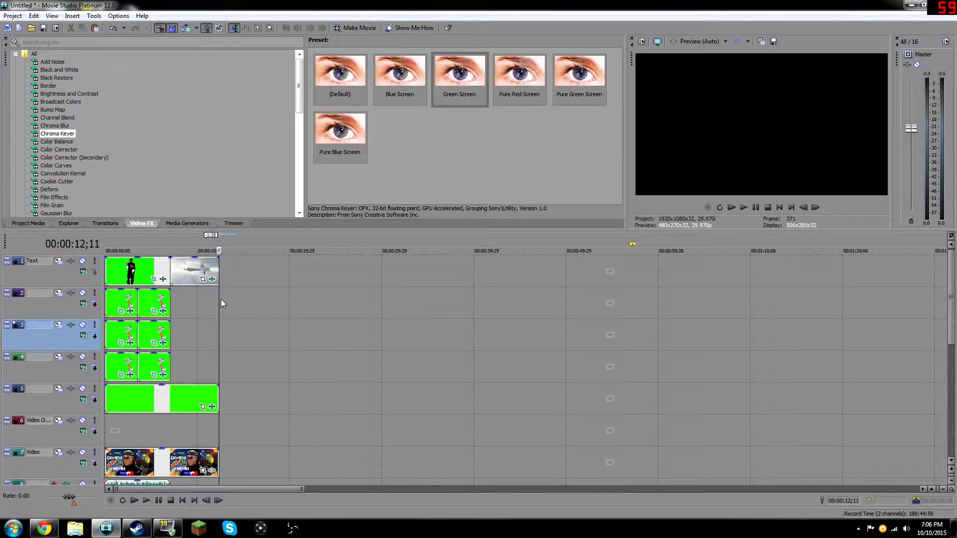
Import the "TV no signal sound" video from the desktop folder Sounds for Vids onto track 3, after the existing clips
left_click_drag(219, 300, 223, 301)
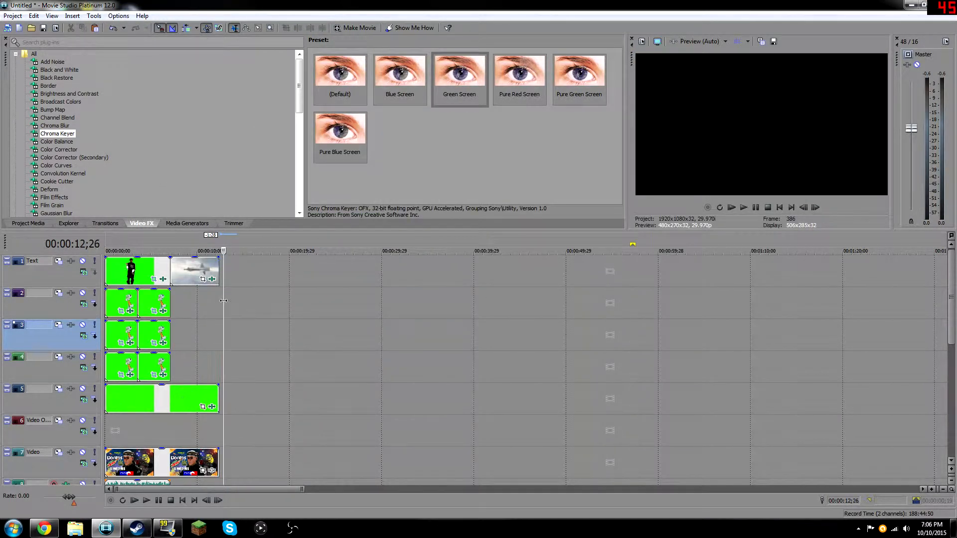
left_click(30, 29)
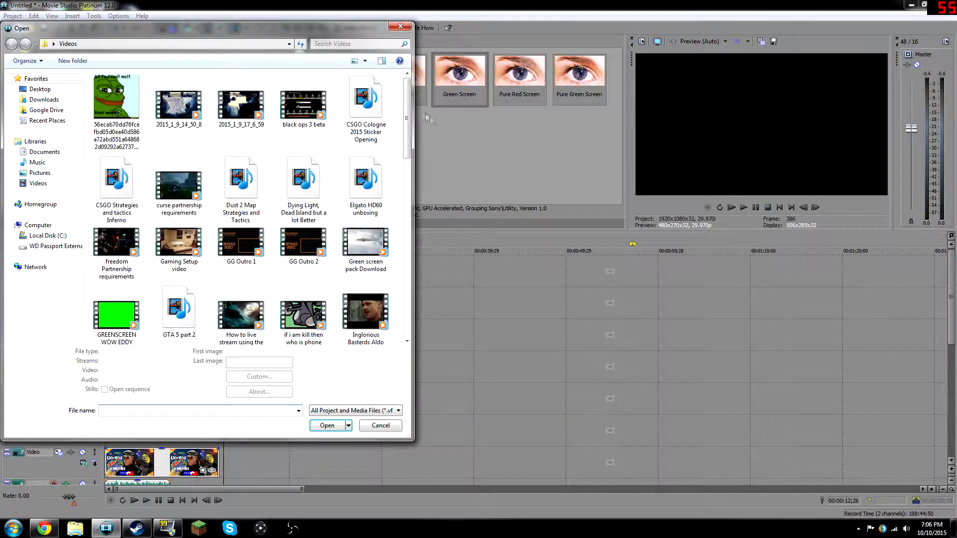
left_click(37, 89)
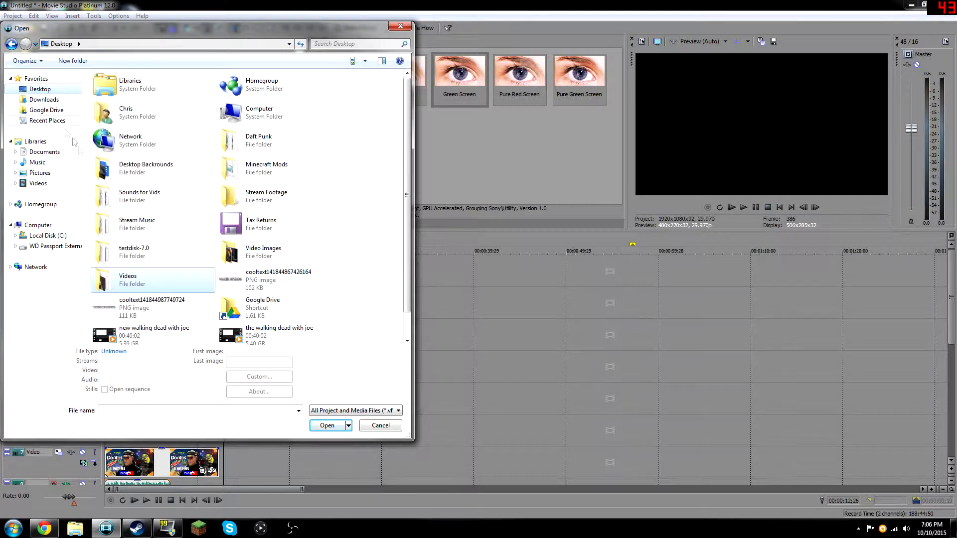
double_click(134, 201)
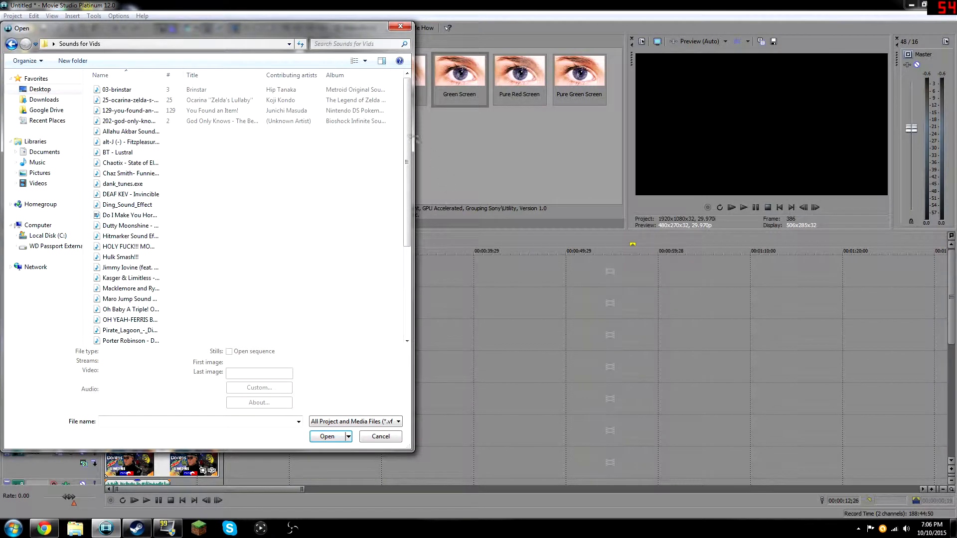
scroll(408, 207, "down", 2)
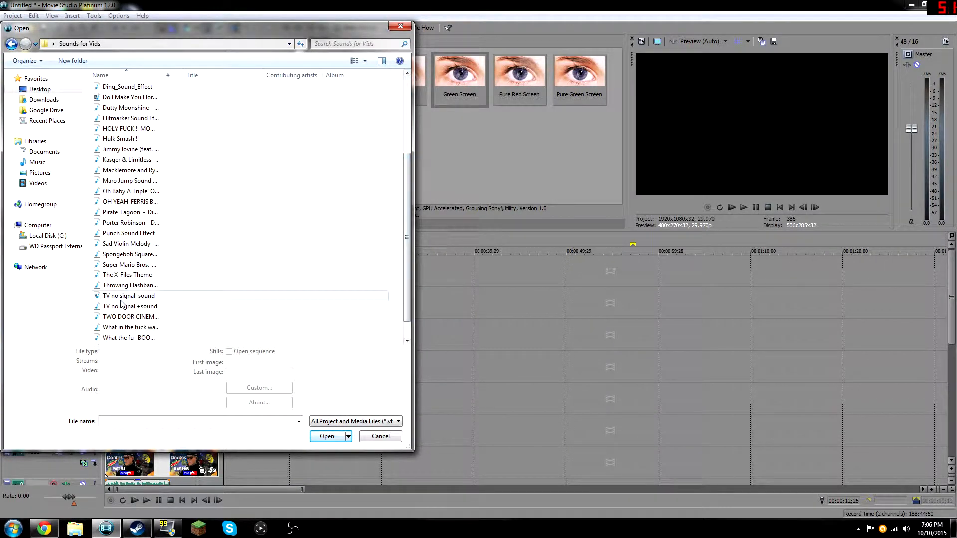
double_click(128, 297)
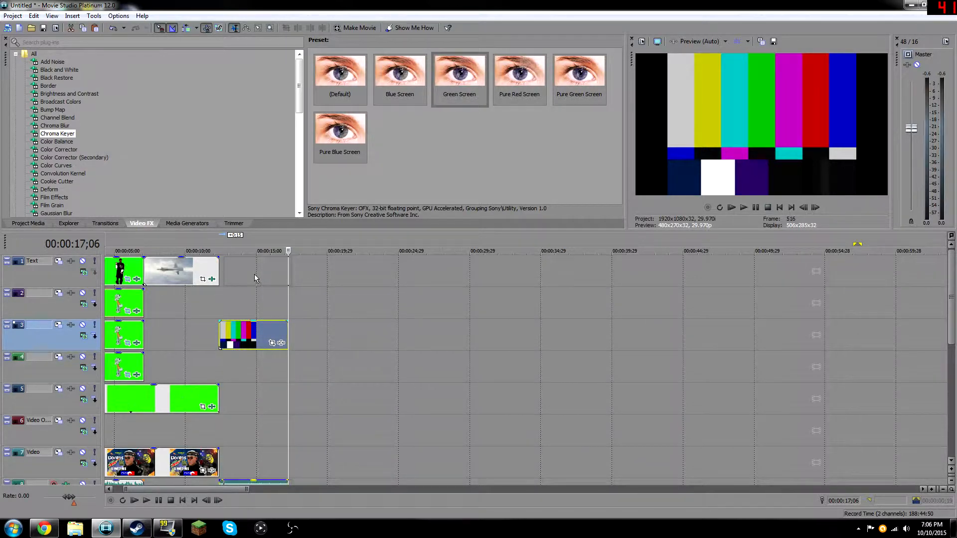
Move the no-signal clip so it starts at about 00:00:12;20, with its video on track 4 and its audio on the Voice track 11
left_click_drag(254, 278, 255, 274)
left_click_drag(951, 276, 948, 329)
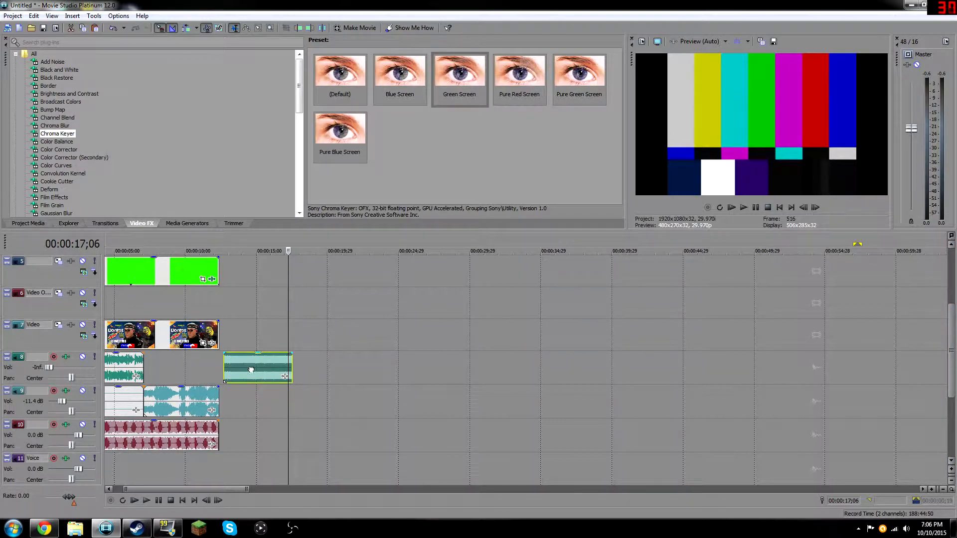
left_click_drag(251, 385, 252, 403)
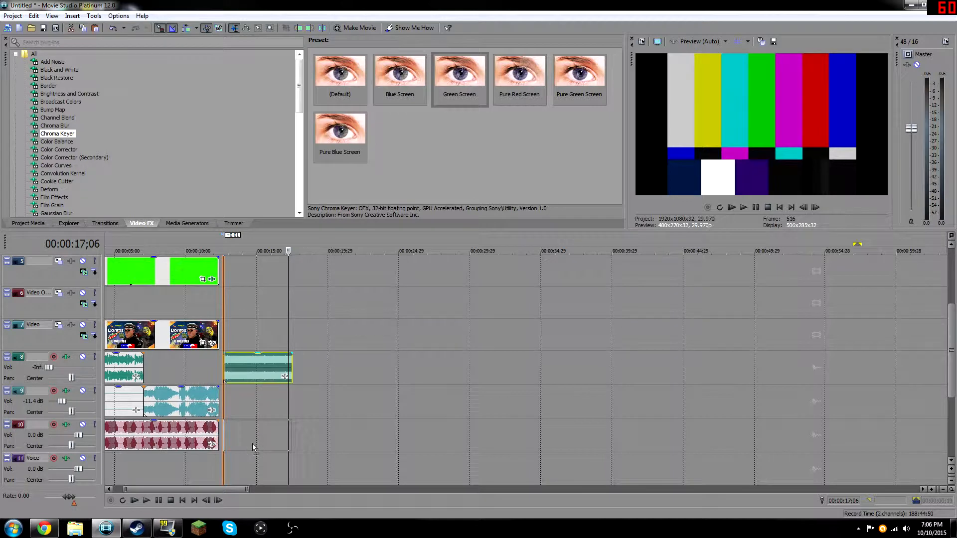
left_click_drag(252, 457, 252, 454)
Play the no-signal clip from its start and lower the Voice track's volume to -6.8 dB
left_click(227, 386)
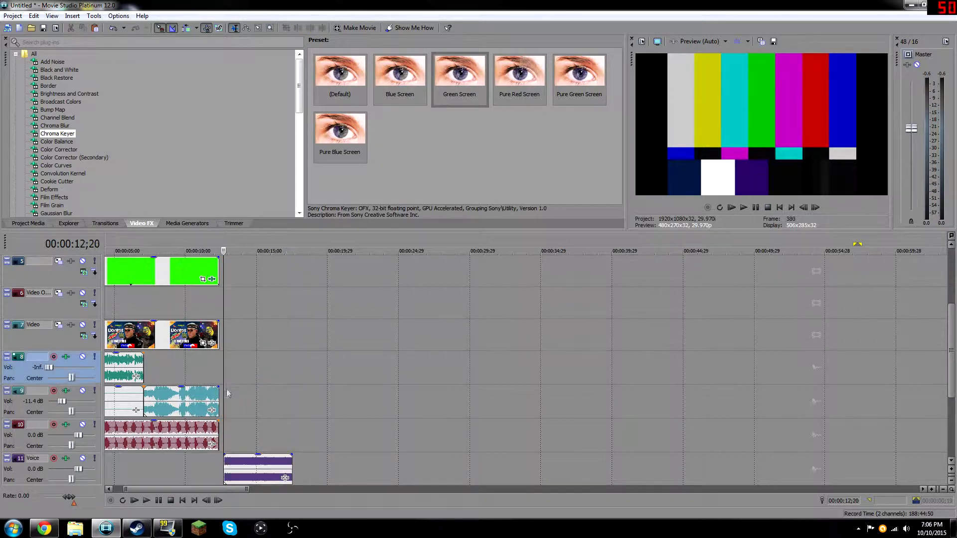
left_click(146, 500)
left_click(159, 500)
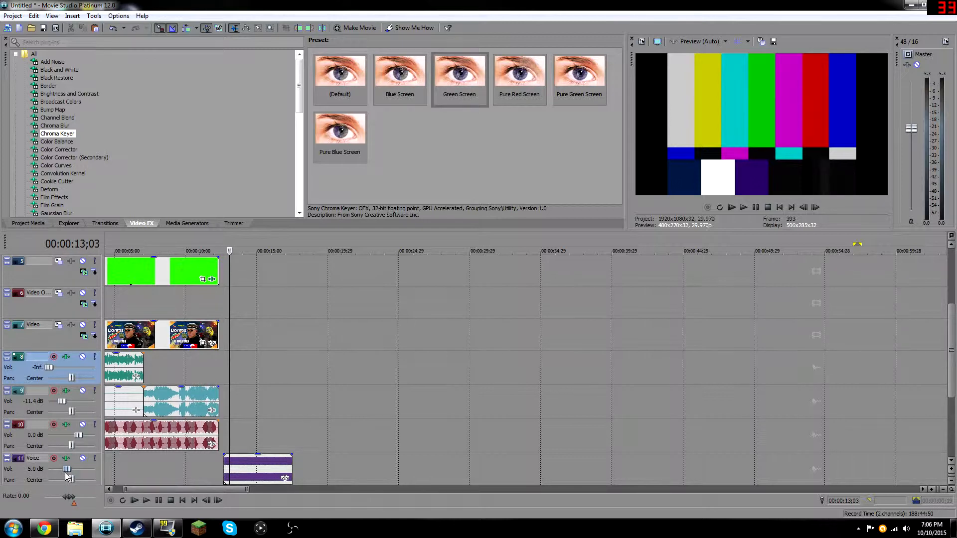
left_click(146, 500)
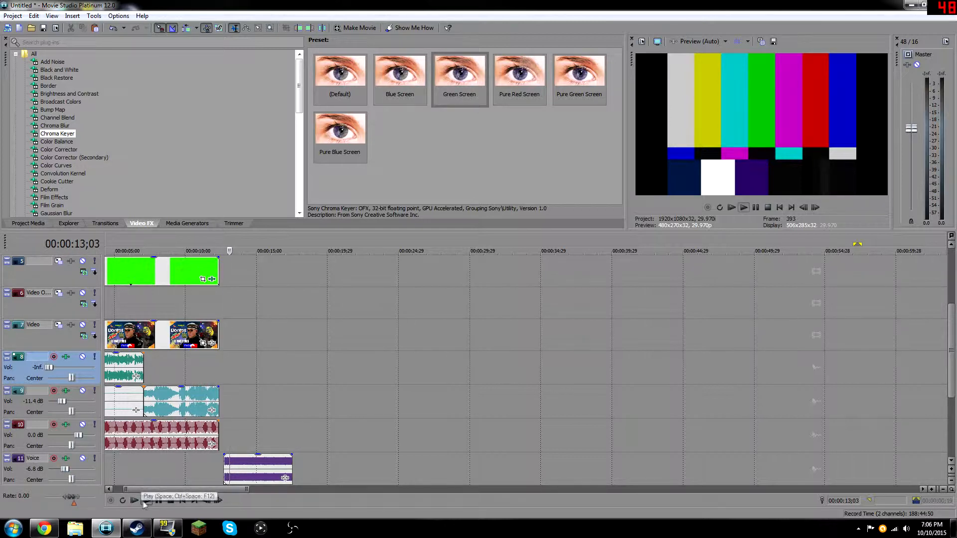
left_click(159, 500)
Trim the end of the no-signal clip's video and audio to the playback position at 00:00:13;16
right_click(246, 468)
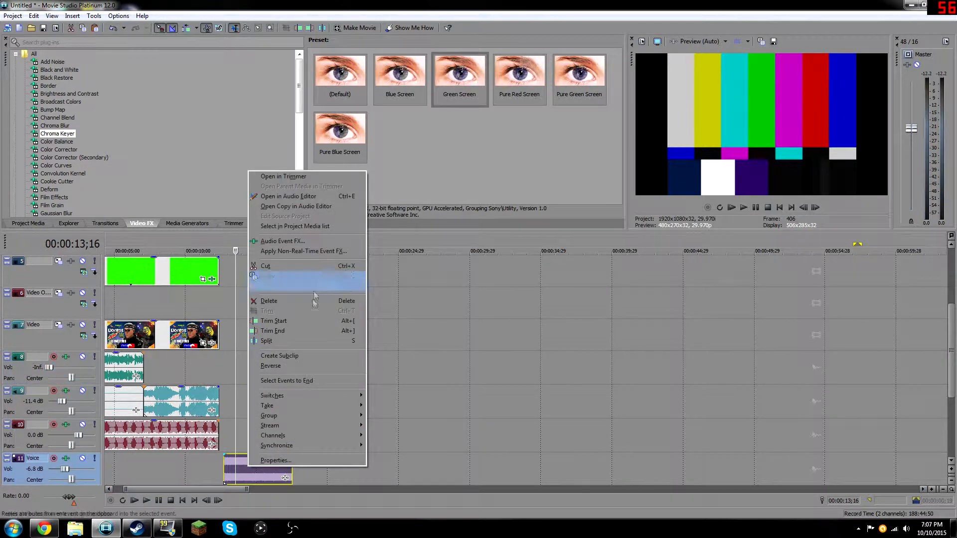
left_click(279, 330)
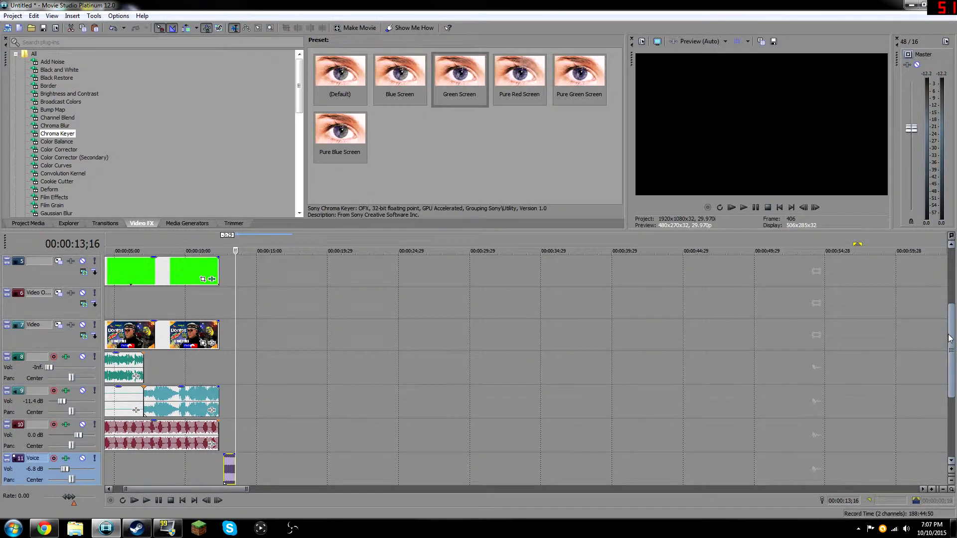
scroll(945, 338, "up", 4)
Play the timeline from 00:00:04;12 past the no-signal clip to review the edit, and return to the project start
left_click_drag(299, 230, 313, 99)
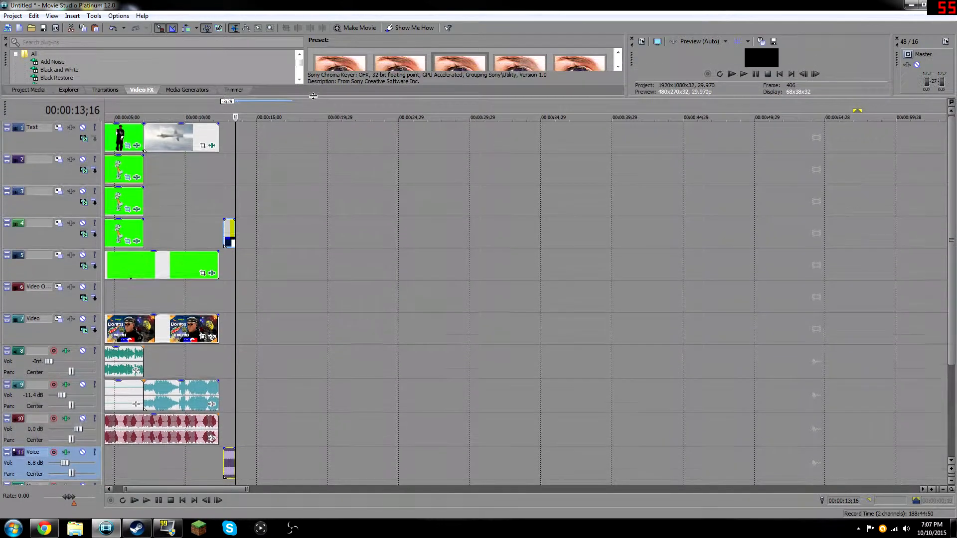
left_click(106, 471)
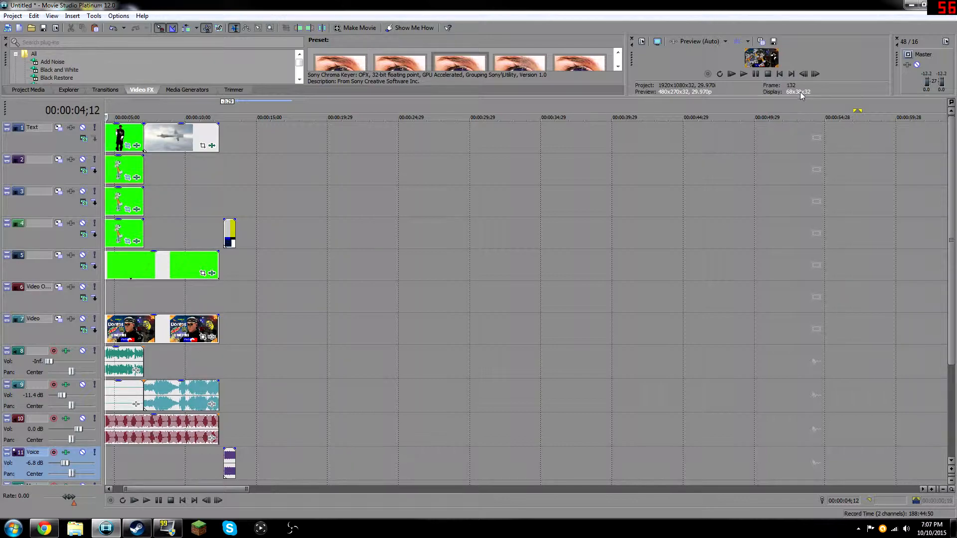
left_click_drag(799, 96, 770, 297)
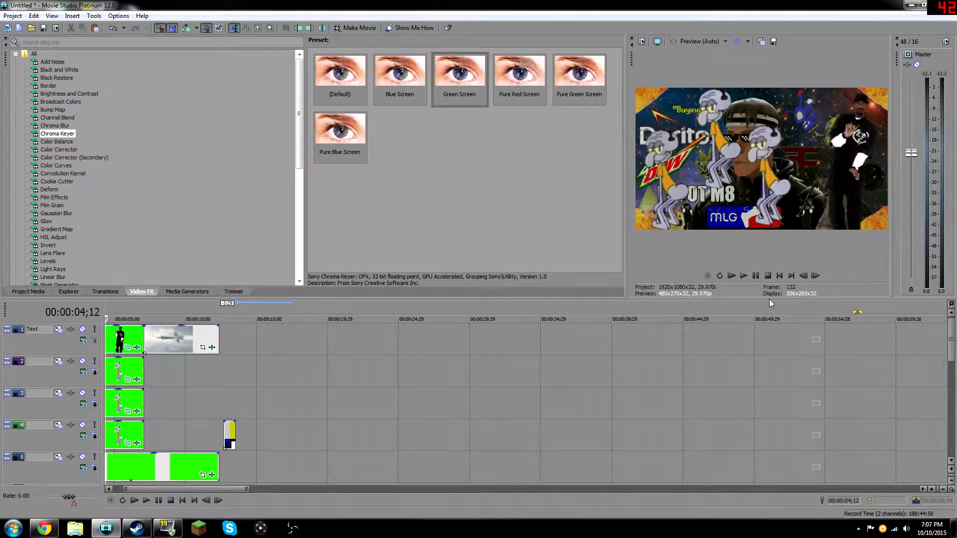
left_click_drag(770, 297, 762, 249)
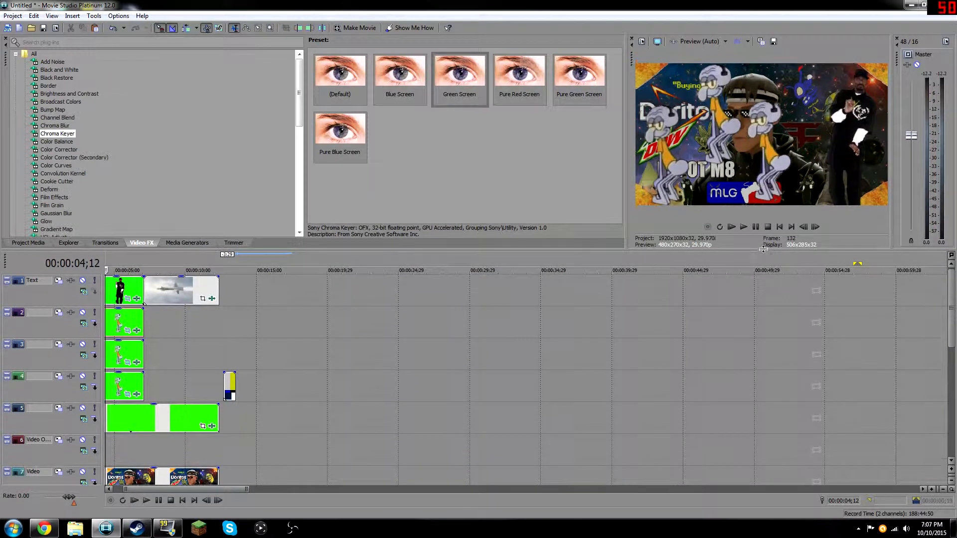
left_click(147, 500)
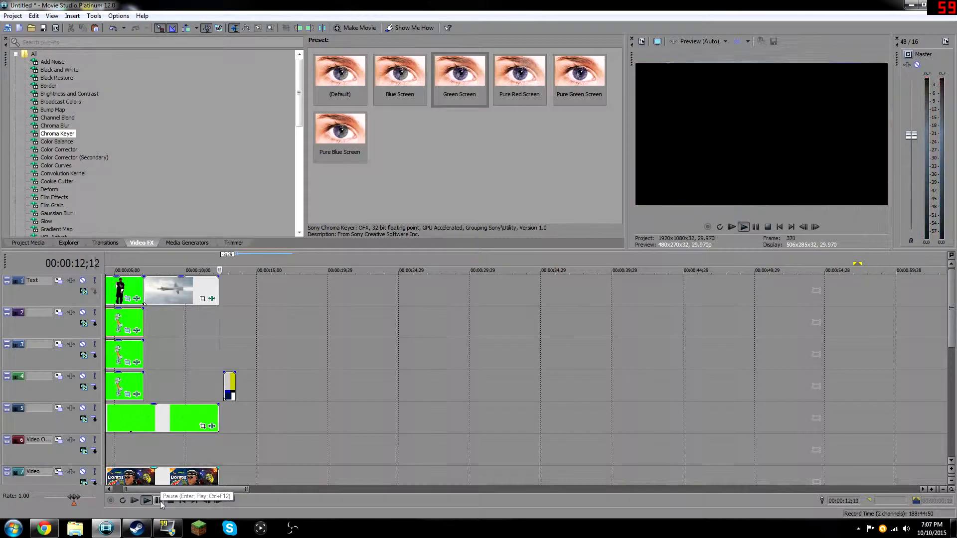
left_click(160, 500)
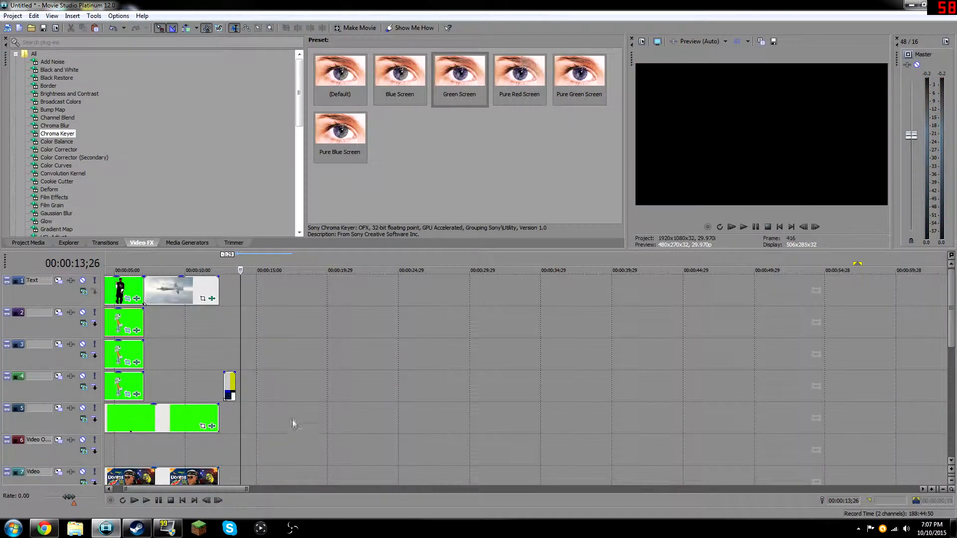
left_click(118, 416)
key("Home")
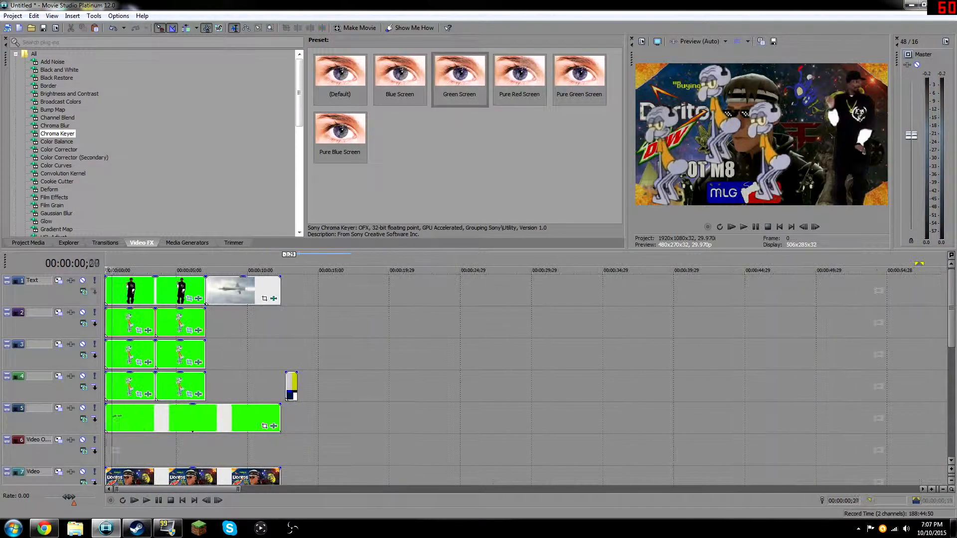